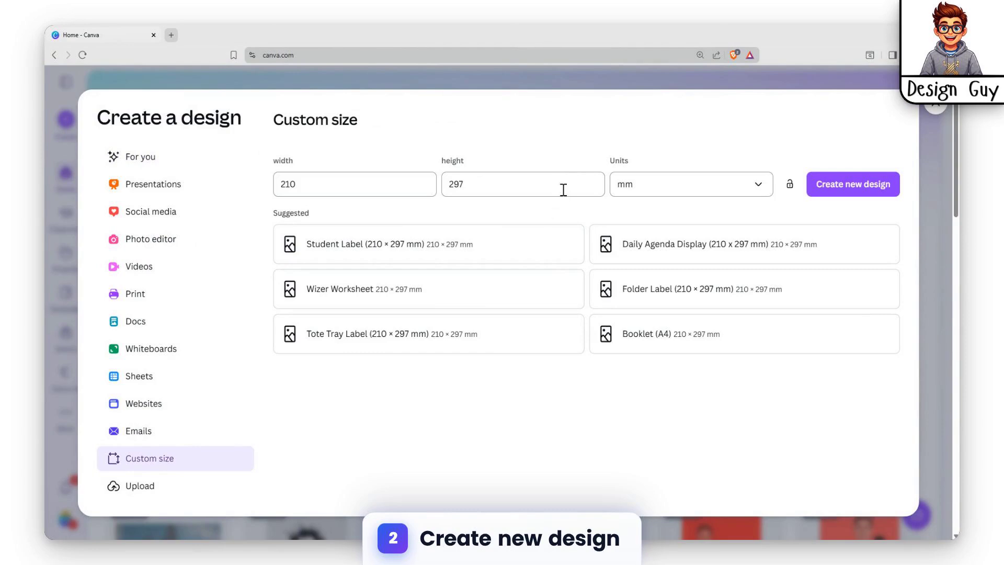
# Step: Create a new custom-size design measuring 300 × 300 px
pyautogui.click(412, 181)
pyautogui.click(634, 192)
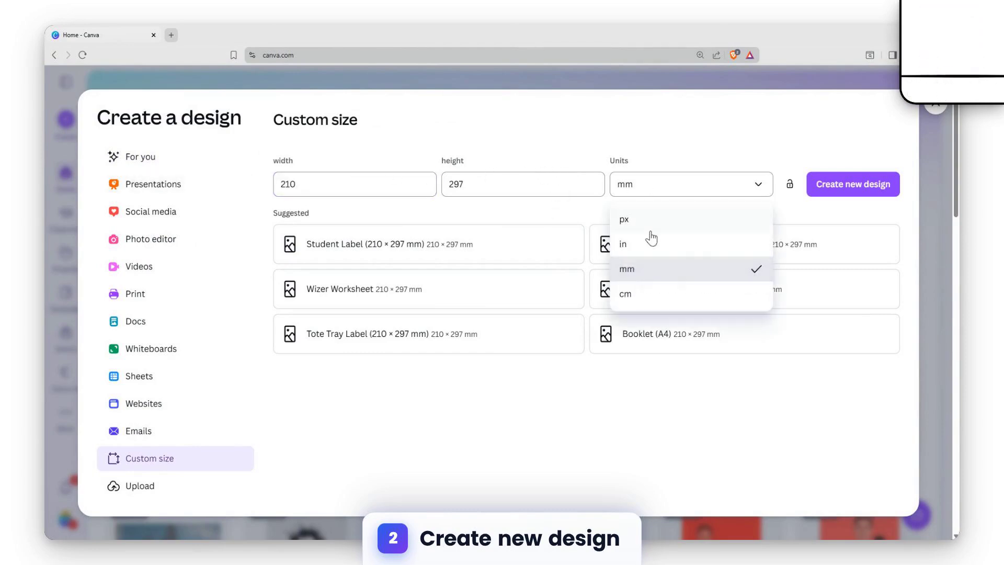
pyautogui.click(661, 218)
pyautogui.click(421, 192)
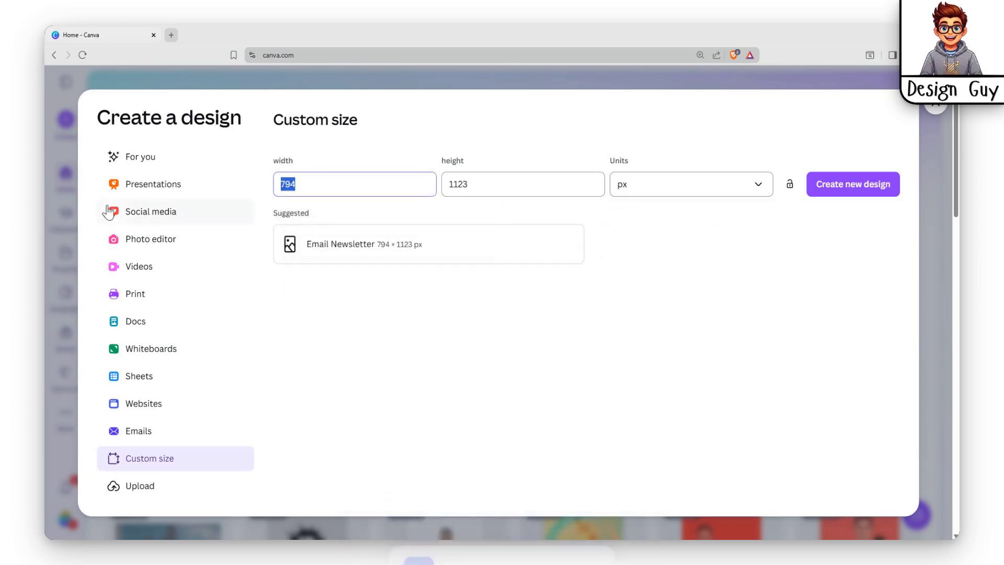
pyautogui.write('300')
pyautogui.click(457, 191)
pyautogui.write('300')
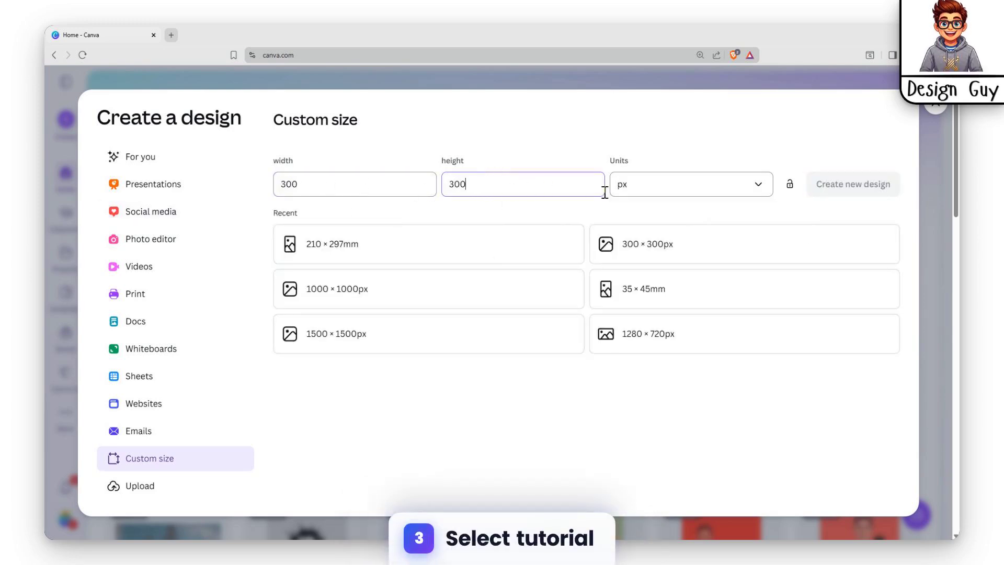
pyautogui.click(824, 186)
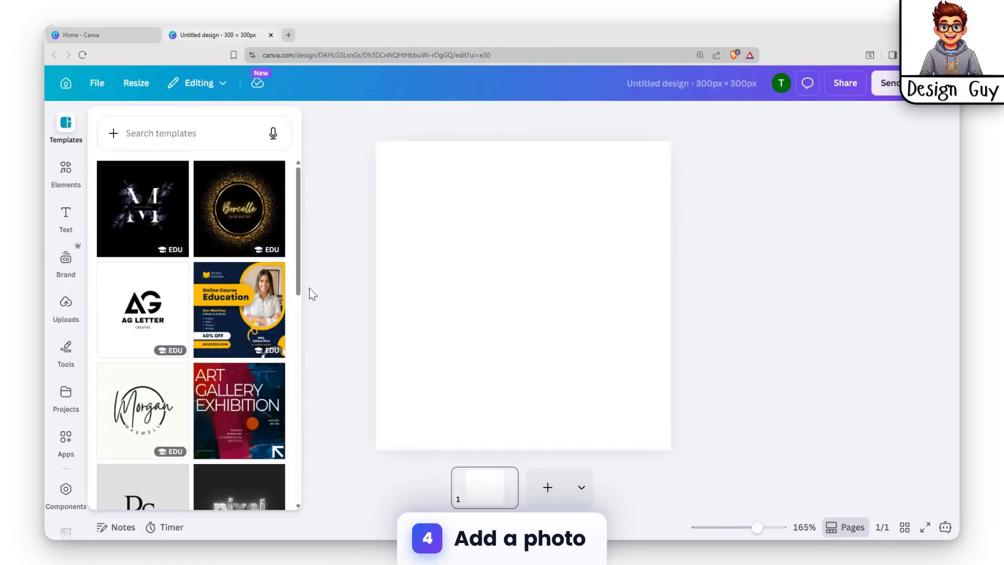
# Step: Add the recently used photo of the man in glasses and a white shirt to the page and remove its background
pyautogui.click(66, 168)
pyautogui.click(128, 460)
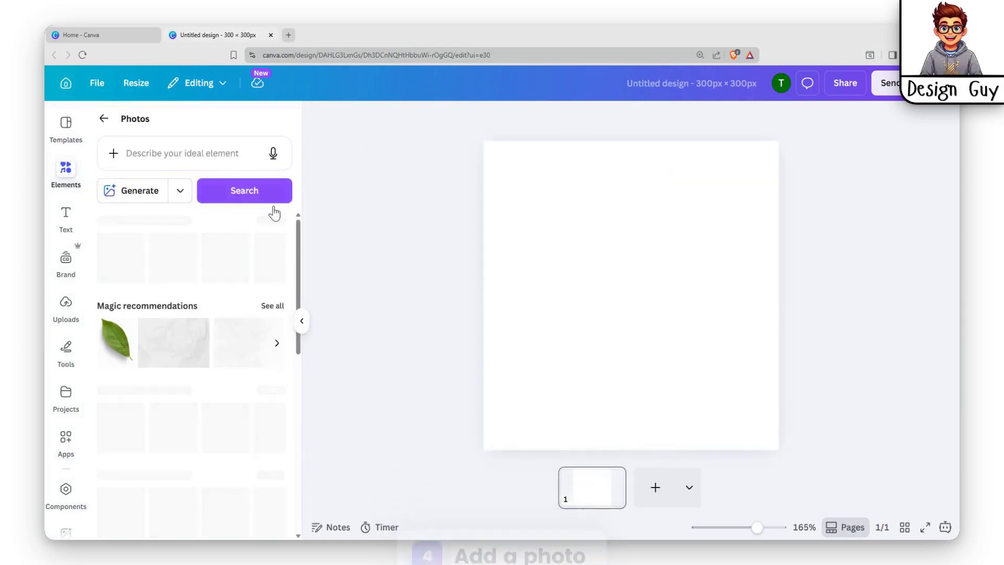
pyautogui.click(271, 230)
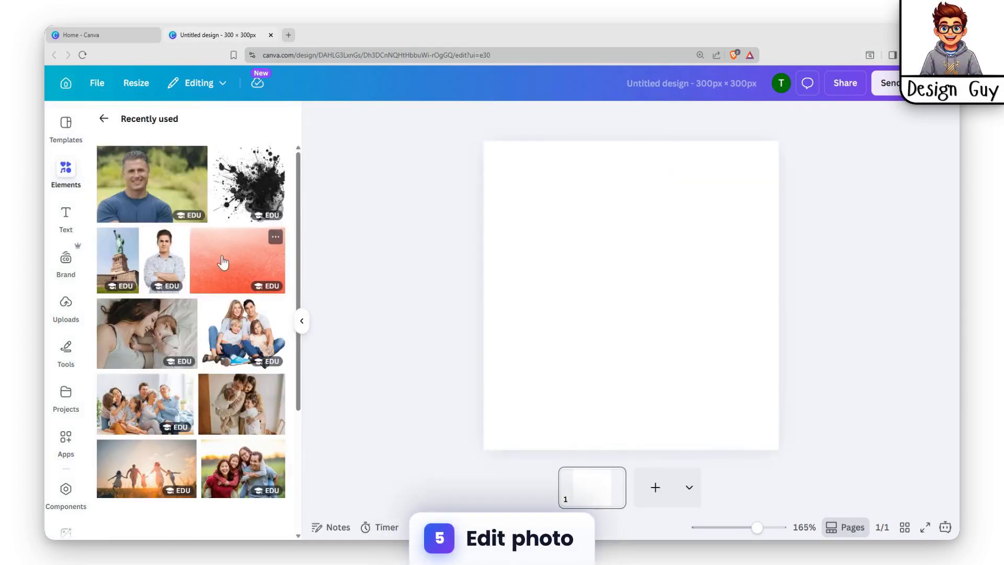
pyautogui.scroll(-5, 227, 370)
pyautogui.scroll(-2, 193, 340)
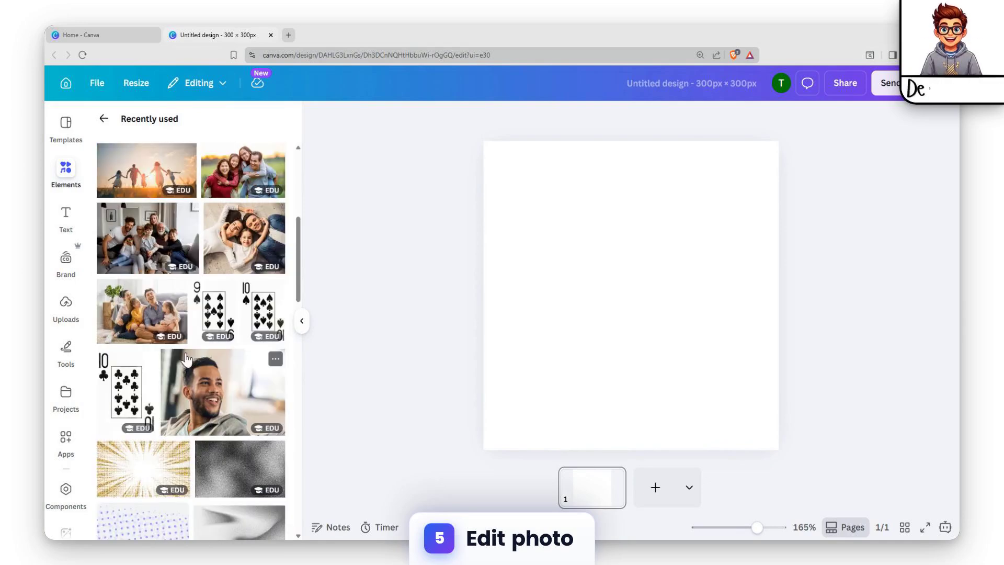
pyautogui.scroll(-4, 220, 375)
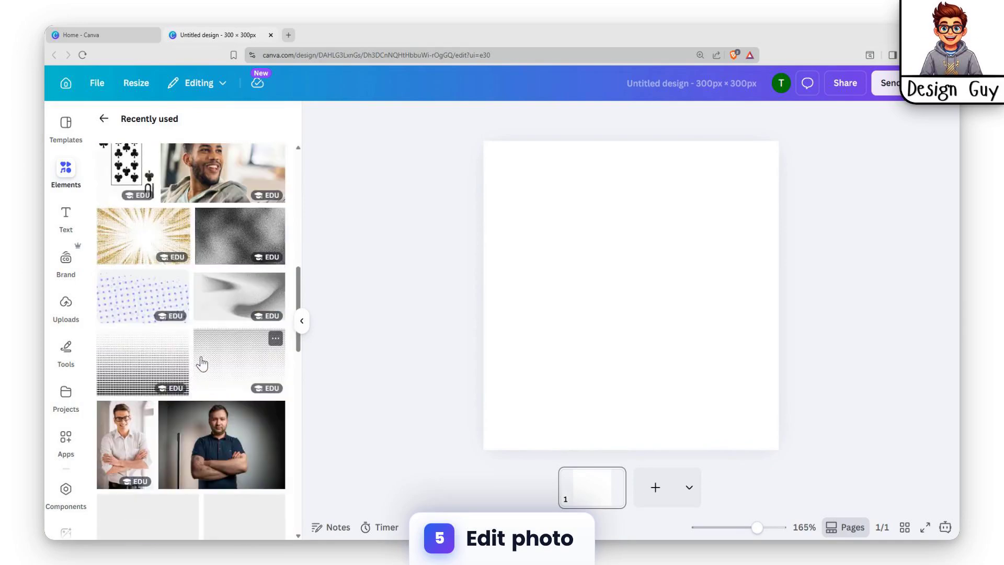
pyautogui.click(131, 441)
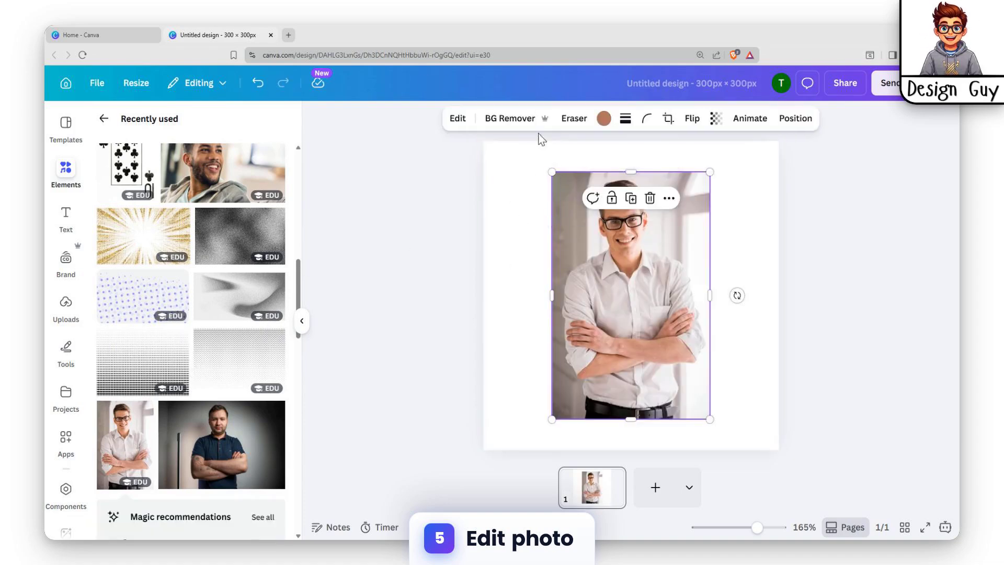
pyautogui.click(510, 118)
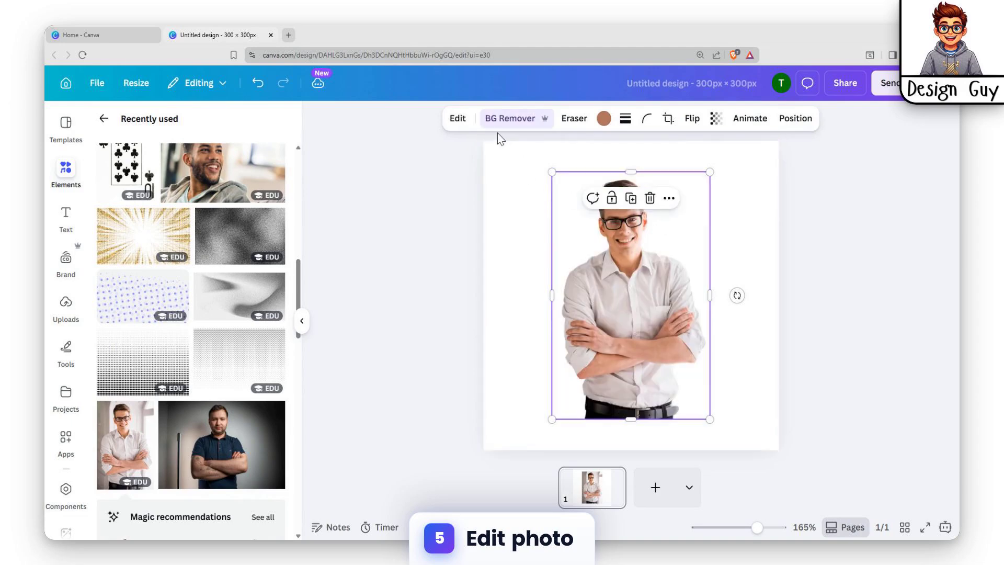
# Step: Apply the Custom duotone filter to the photo of the man
pyautogui.click(467, 122)
pyautogui.scroll(-5, 259, 290)
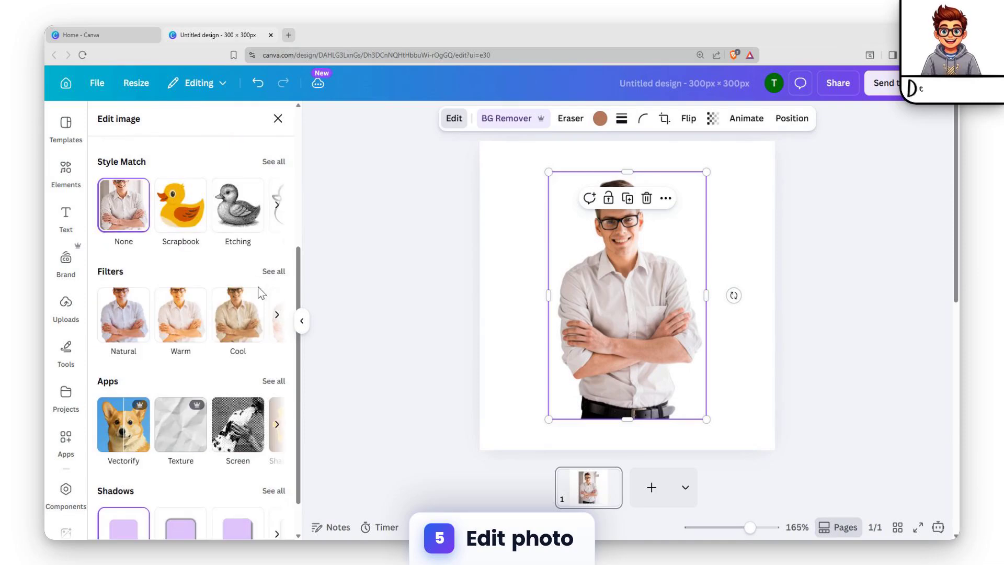
pyautogui.click(282, 228)
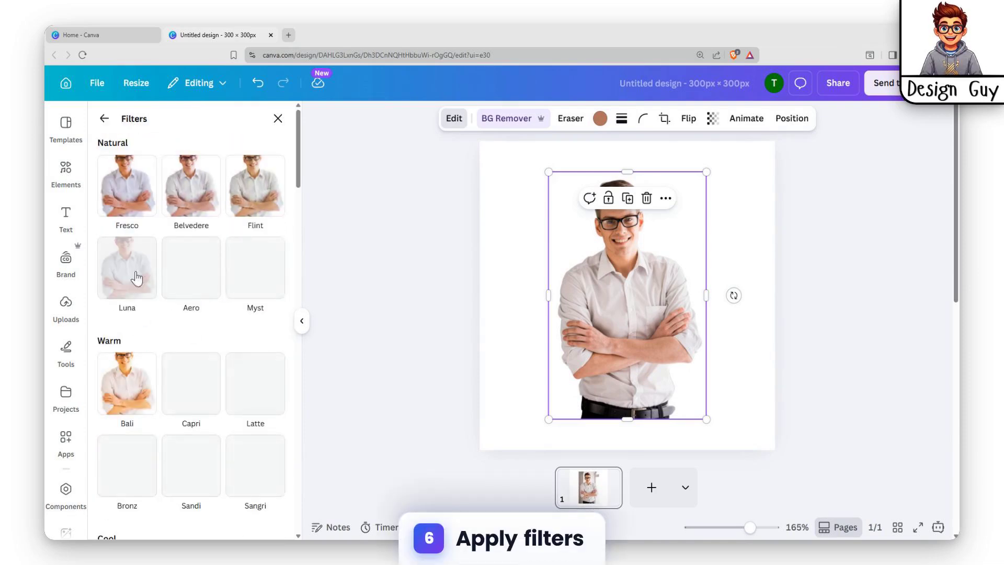
pyautogui.scroll(-8, 158, 290)
pyautogui.scroll(-10, 156, 299)
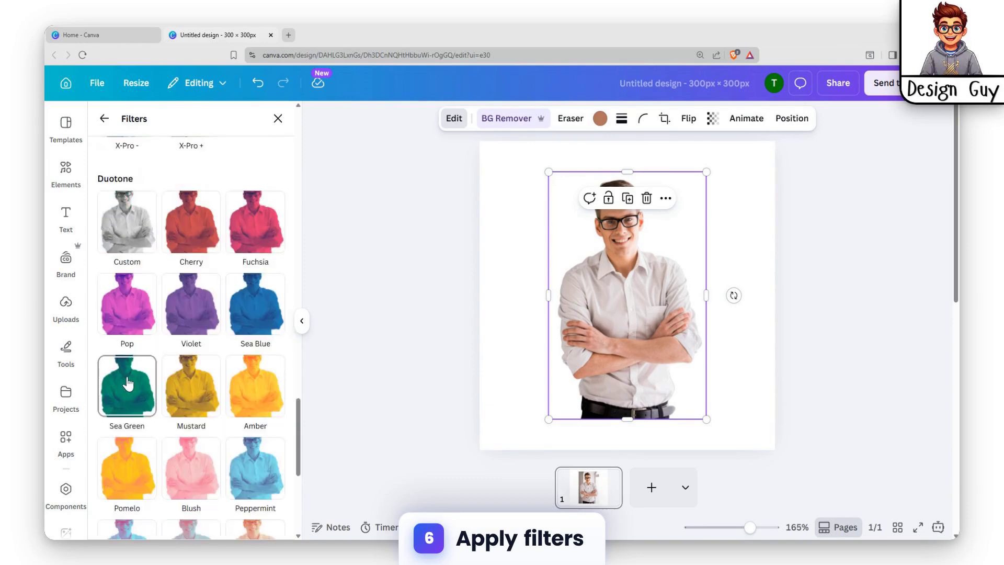
pyautogui.scroll(2, 128, 380)
pyautogui.click(124, 330)
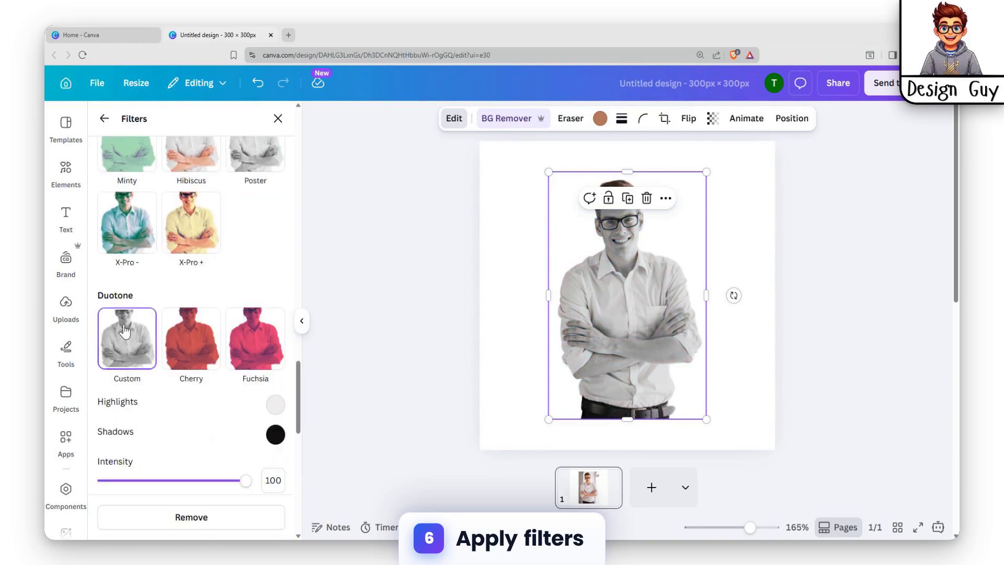
# Step: Set the custom duotone's highlights to near-black #090909 and its shadows to black, and close the filter settings
pyautogui.click(275, 408)
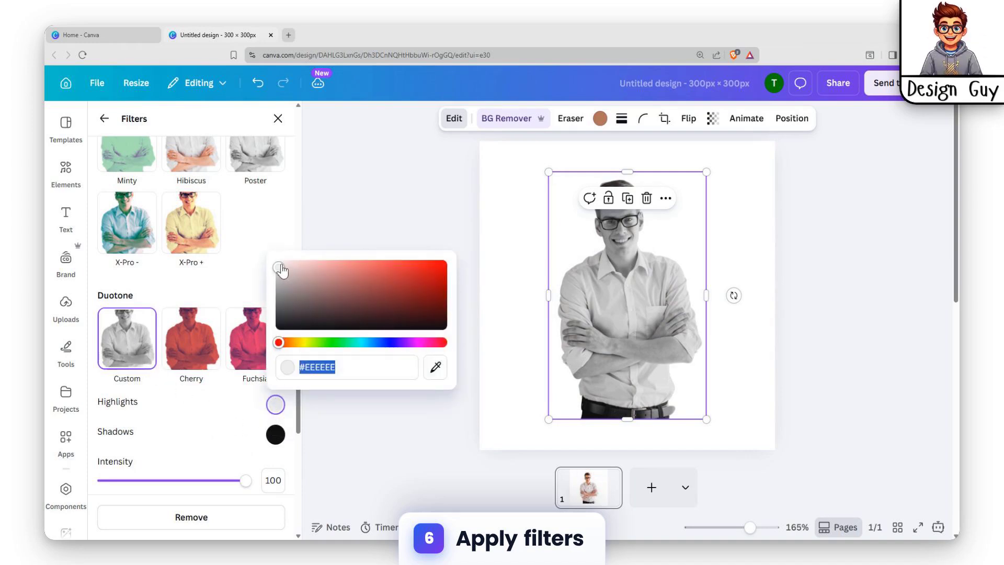
pyautogui.moveTo(283, 270); pyautogui.dragTo(278, 324)
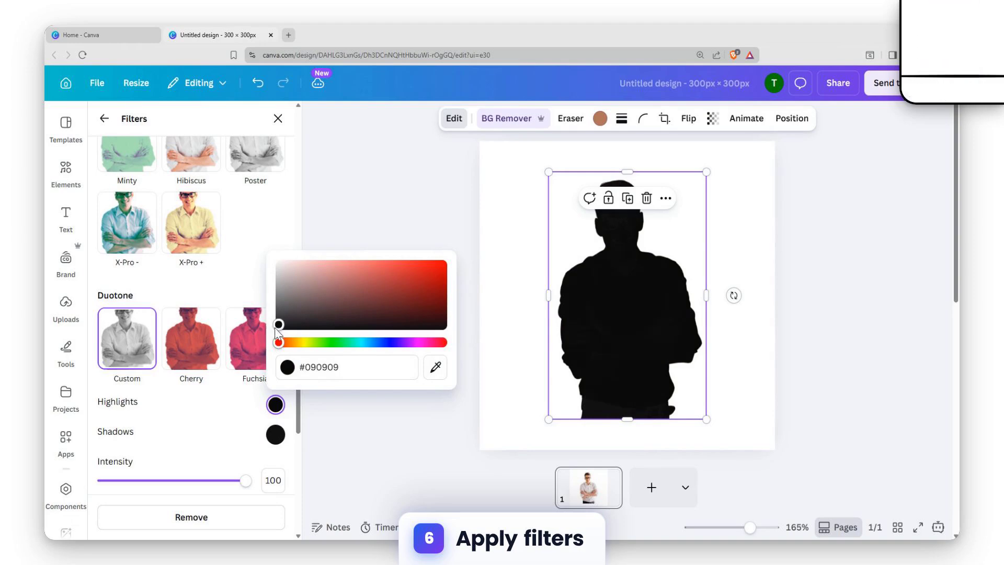
pyautogui.click(275, 434)
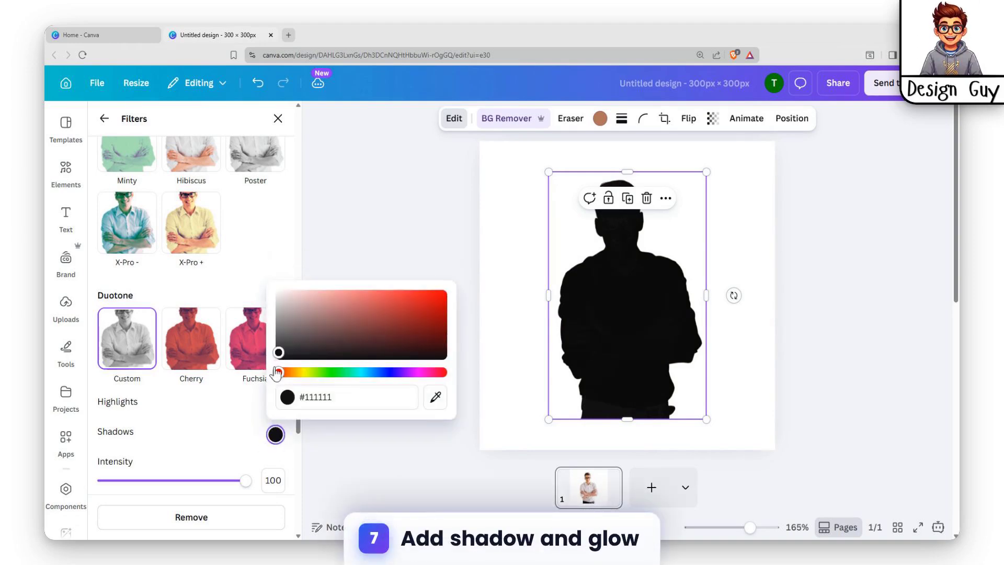
pyautogui.moveTo(279, 353); pyautogui.dragTo(280, 369)
pyautogui.click(612, 283)
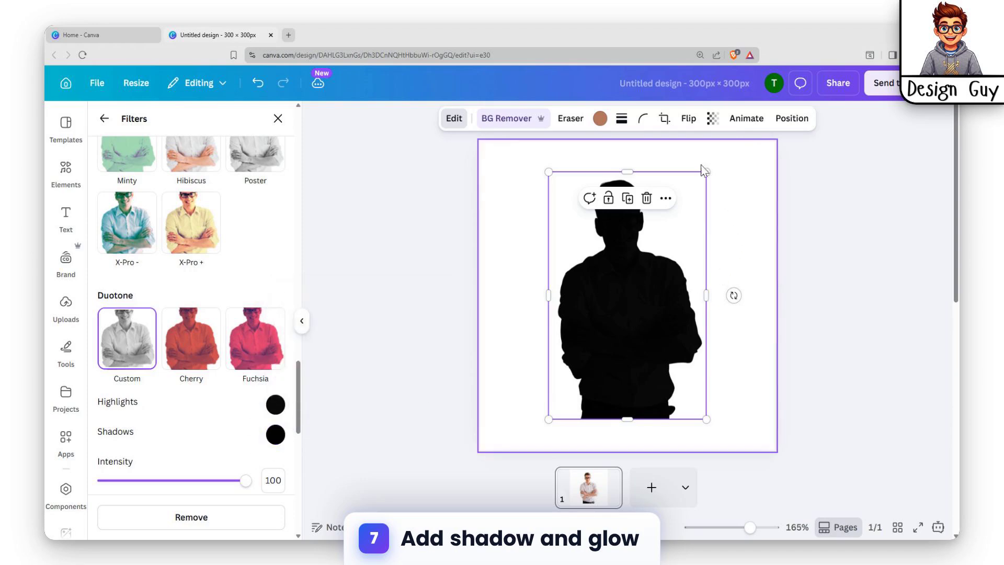
pyautogui.click(459, 120)
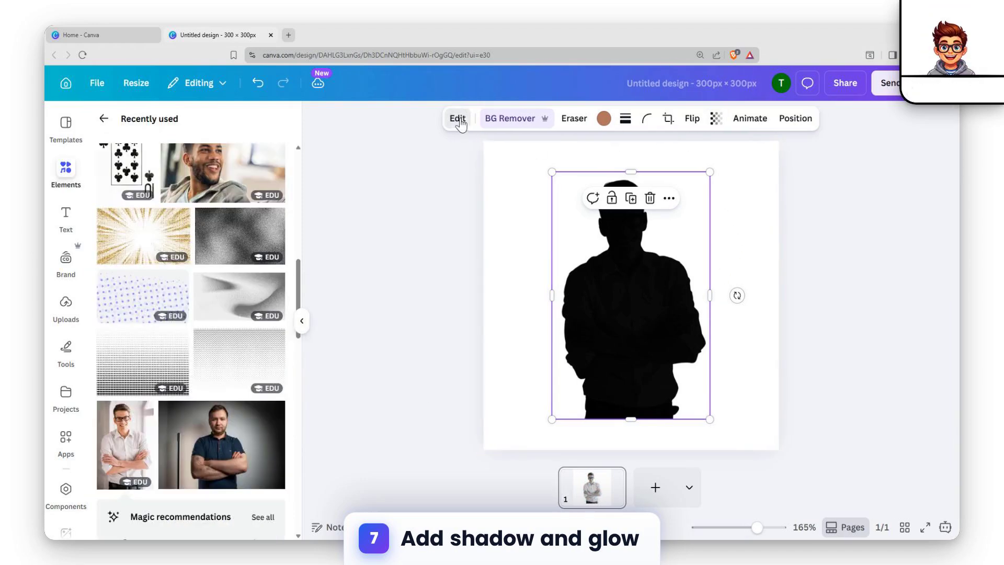
# Step: Add a black Glow shadow to the silhouette with size, blur amount and intensity all set to 100
pyautogui.click(458, 120)
pyautogui.scroll(-5, 218, 320)
pyautogui.click(274, 446)
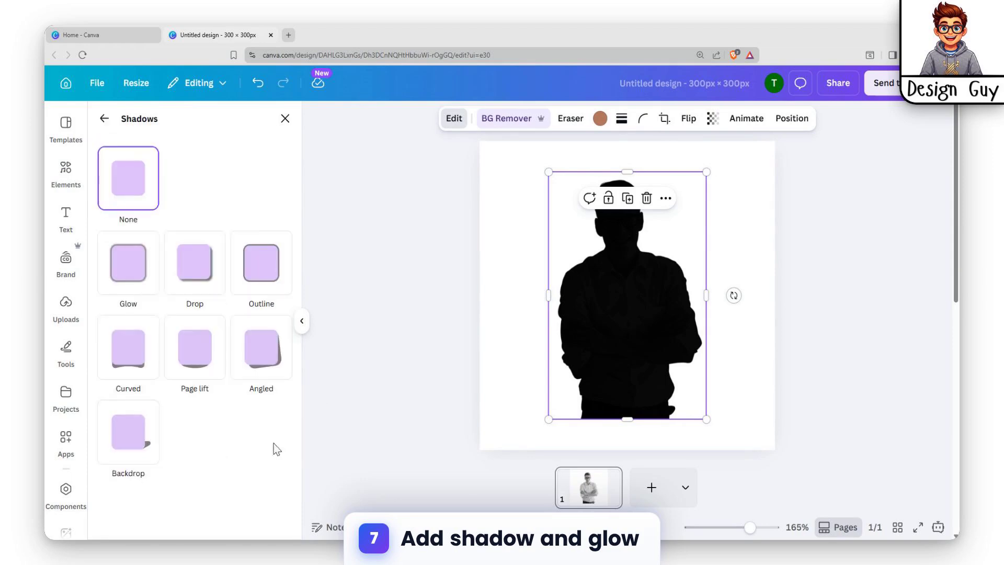
pyautogui.click(137, 294)
pyautogui.scroll(-3, 204, 388)
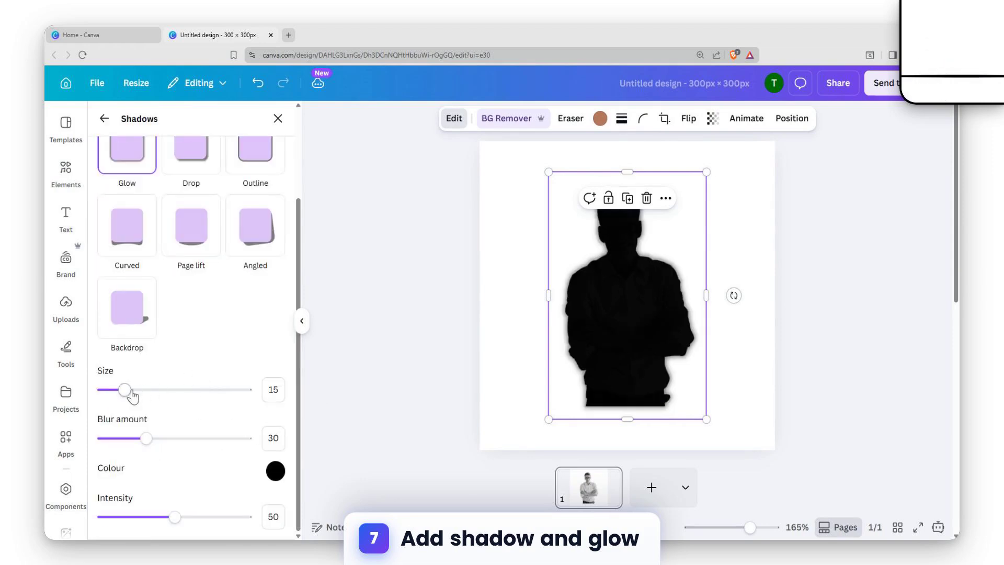
pyautogui.moveTo(132, 396); pyautogui.dragTo(332, 385)
pyautogui.moveTo(146, 438); pyautogui.dragTo(250, 439)
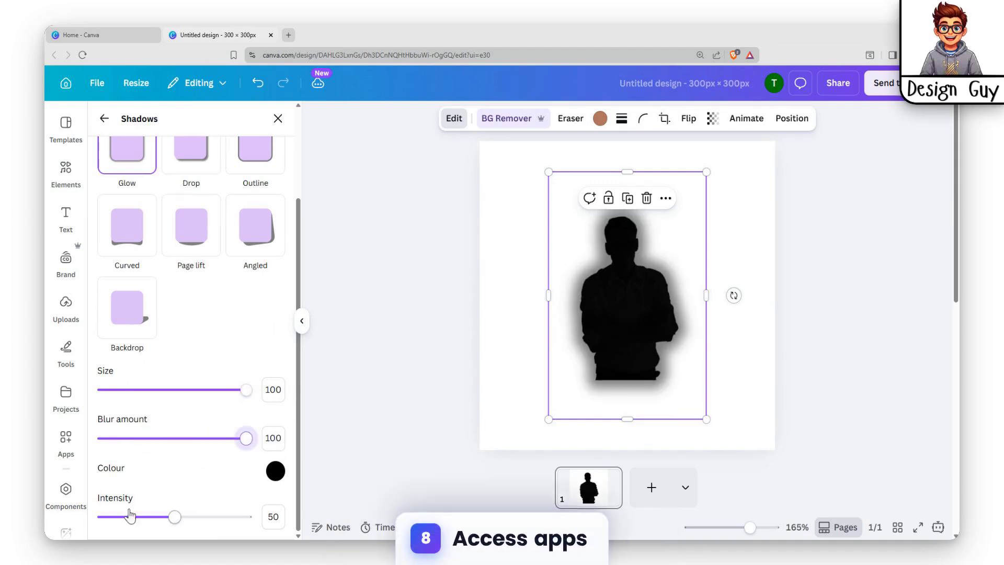
pyautogui.moveTo(165, 519); pyautogui.dragTo(250, 518)
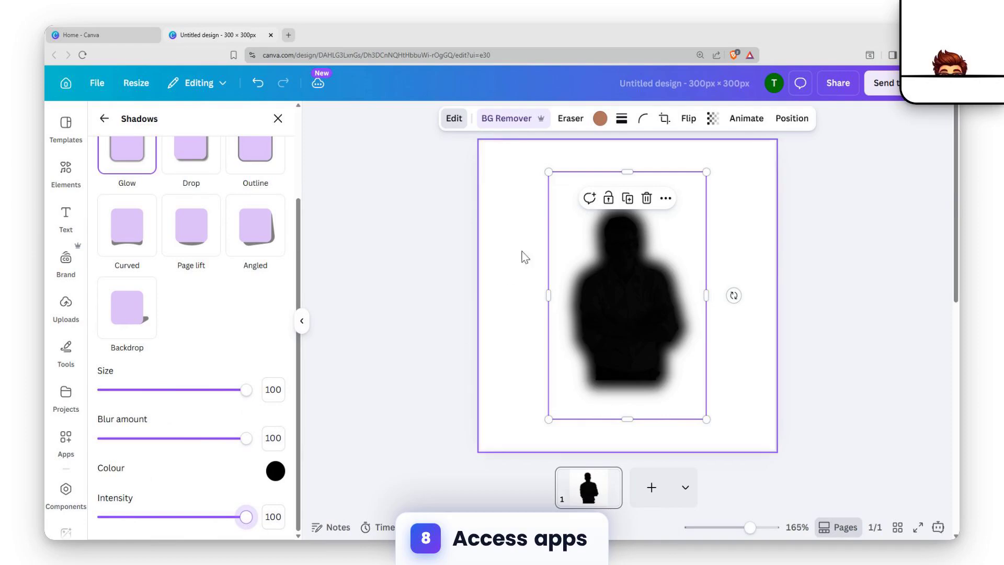
# Step: Reselect the blurred silhouette and look through the full list of recently used image-editing apps
pyautogui.click(732, 228)
pyautogui.click(619, 291)
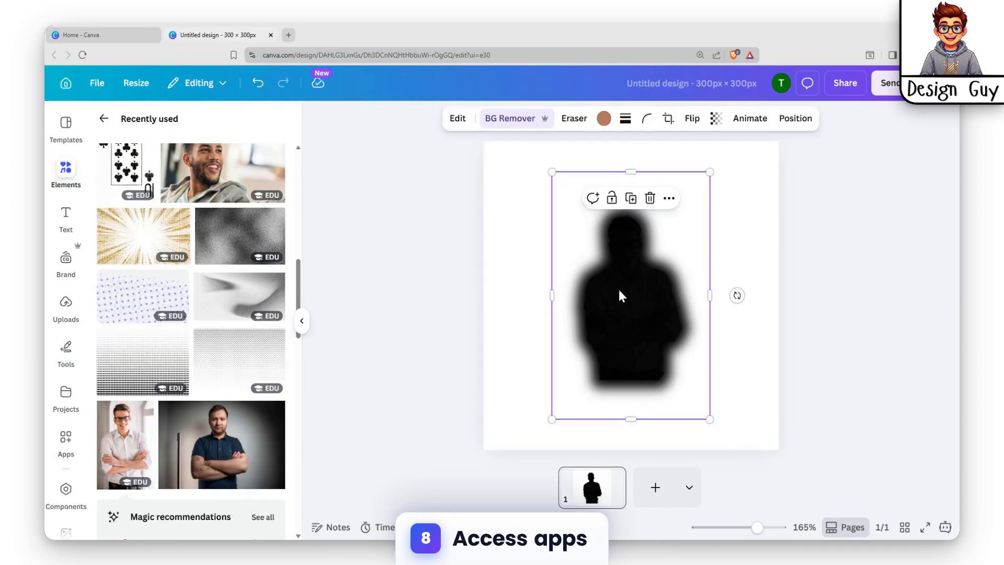
pyautogui.click(459, 120)
pyautogui.scroll(-5, 183, 340)
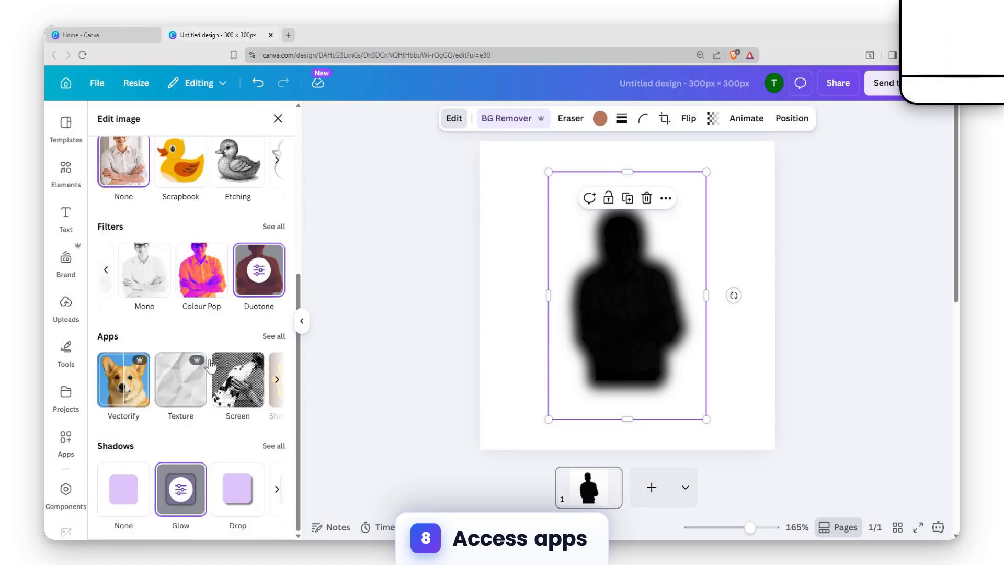
pyautogui.click(274, 336)
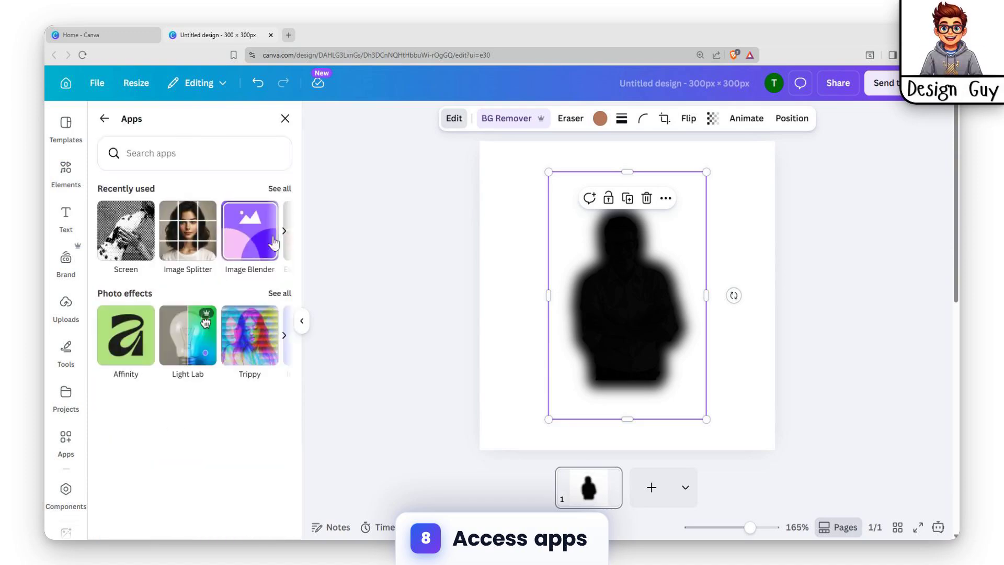
pyautogui.click(280, 189)
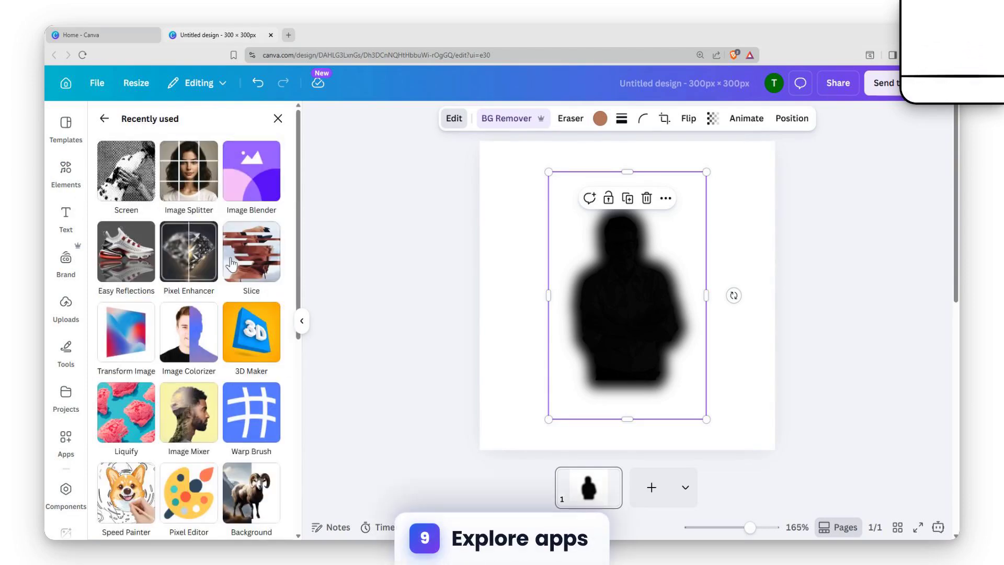
pyautogui.scroll(-7, 193, 327)
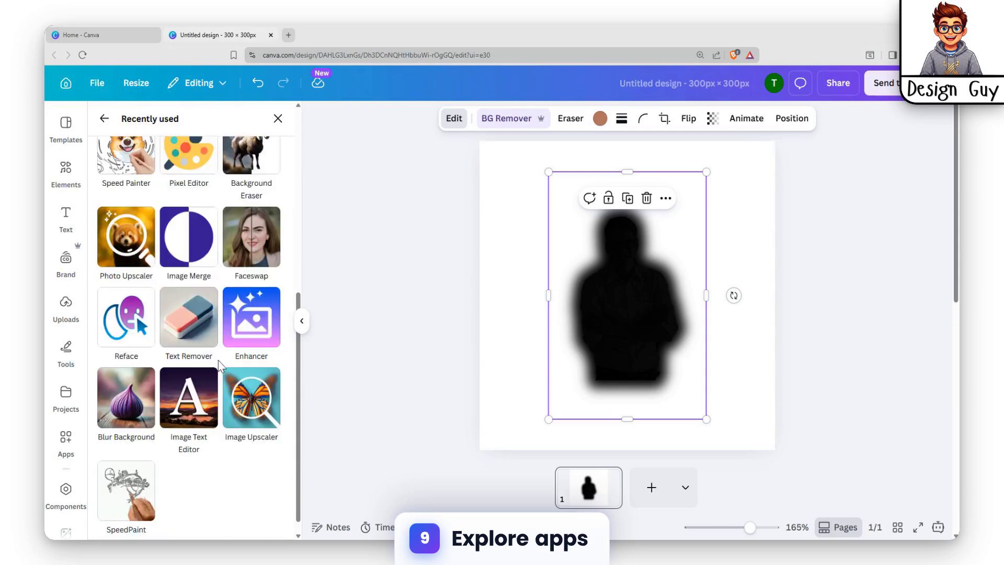
pyautogui.scroll(1, 199, 444)
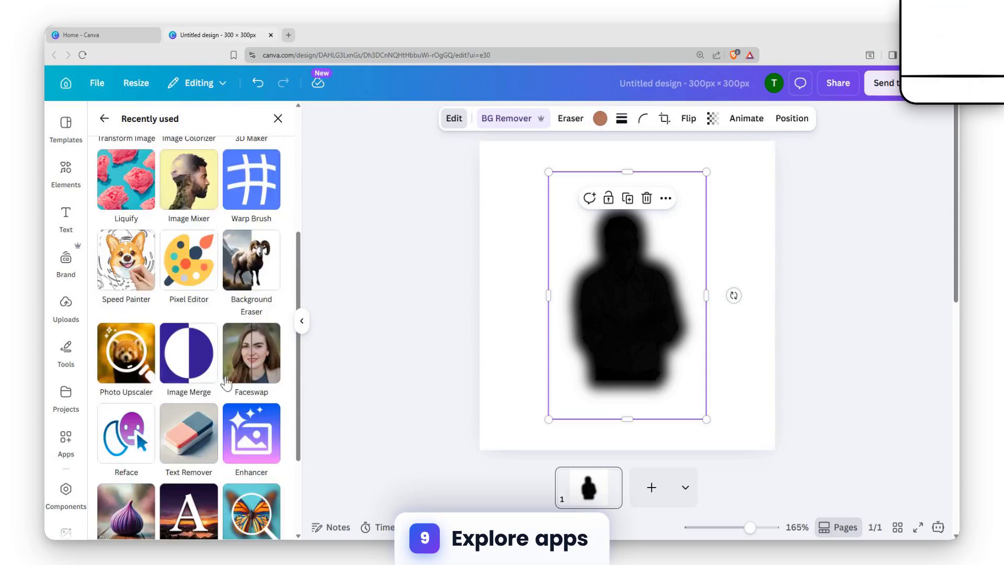
pyautogui.scroll(-2, 246, 463)
pyautogui.scroll(7, 246, 453)
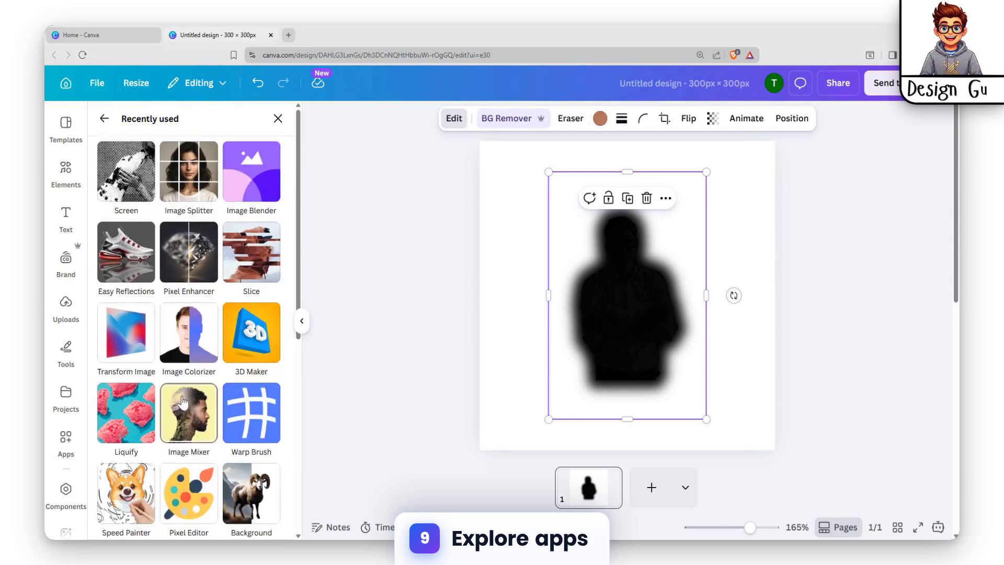
pyautogui.click(102, 123)
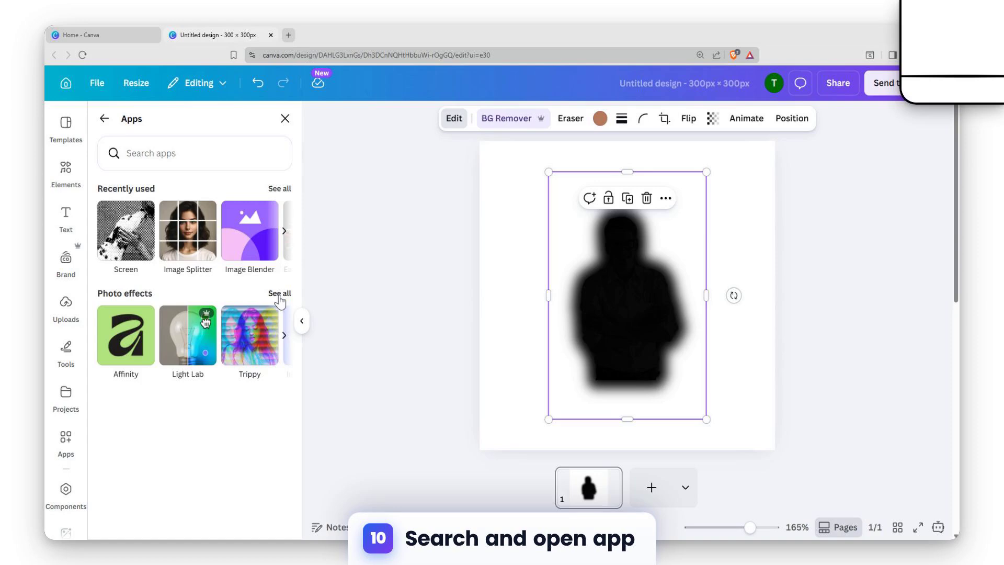
# Step: Look through the full list of Photo effects apps available for the selected image
pyautogui.click(279, 293)
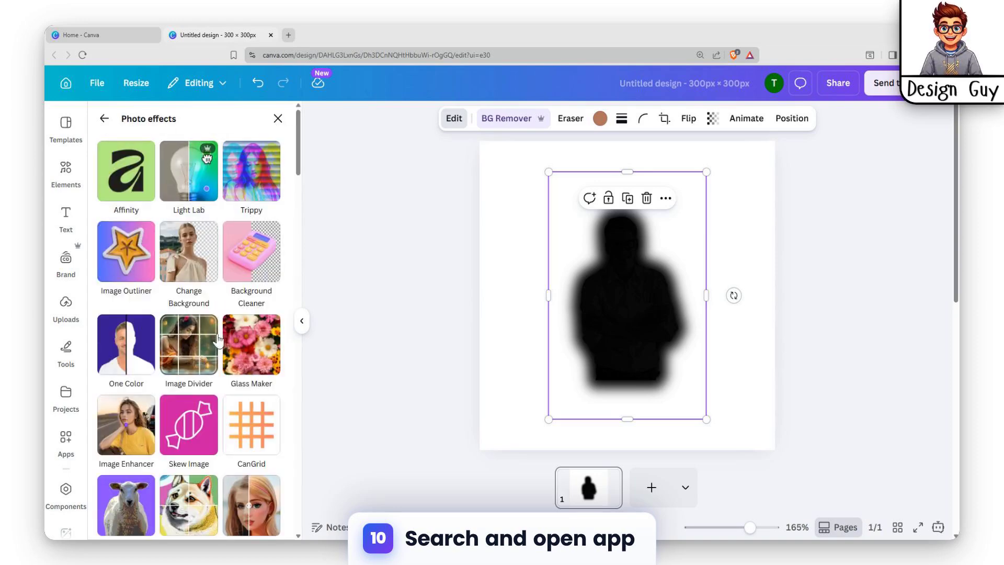
pyautogui.scroll(-4, 187, 469)
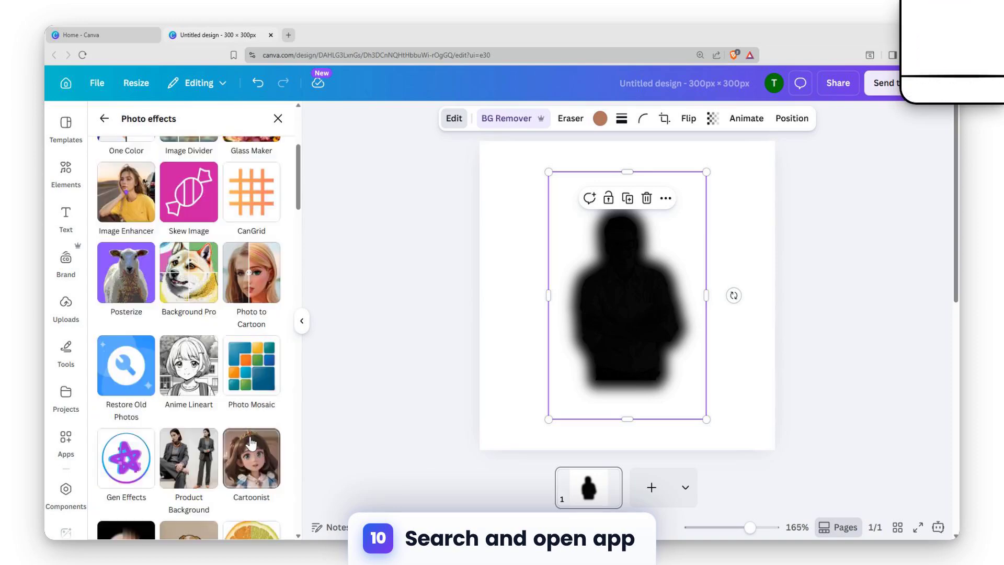
pyautogui.scroll(-6, 251, 442)
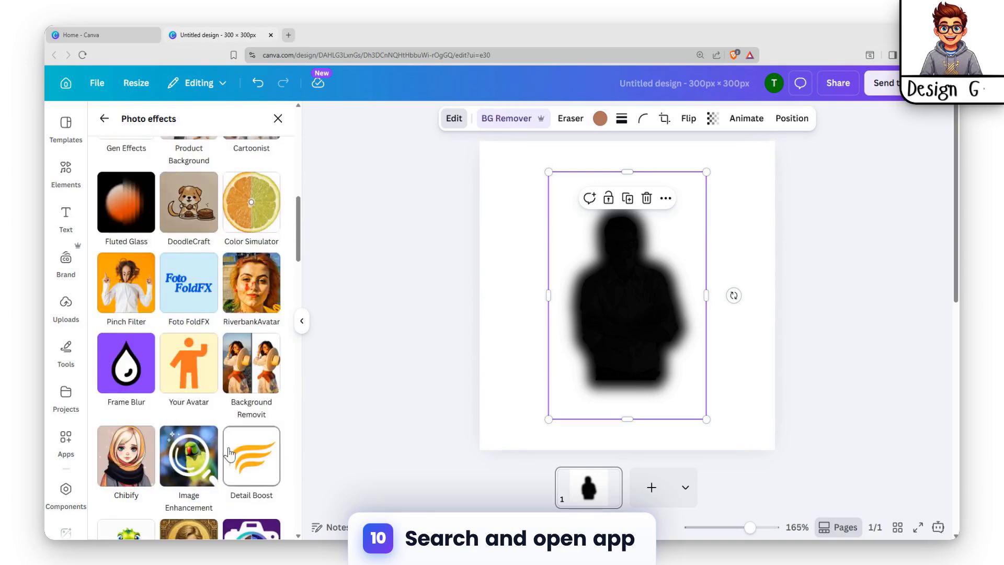
pyautogui.scroll(-2, 228, 455)
pyautogui.scroll(-2, 204, 466)
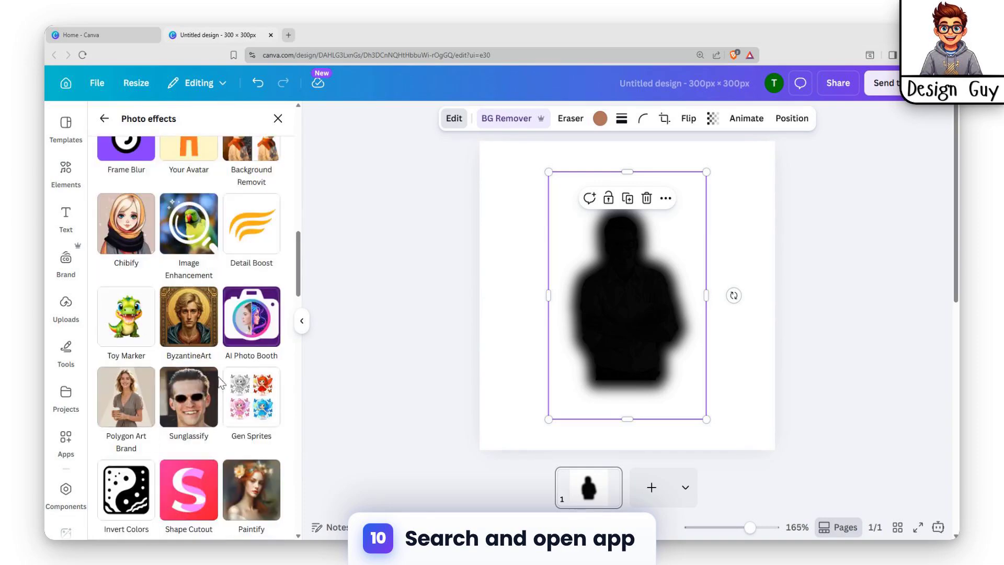
# Step: Examine the remaining Photo effects apps and return to the app search page
pyautogui.scroll(-8, 204, 458)
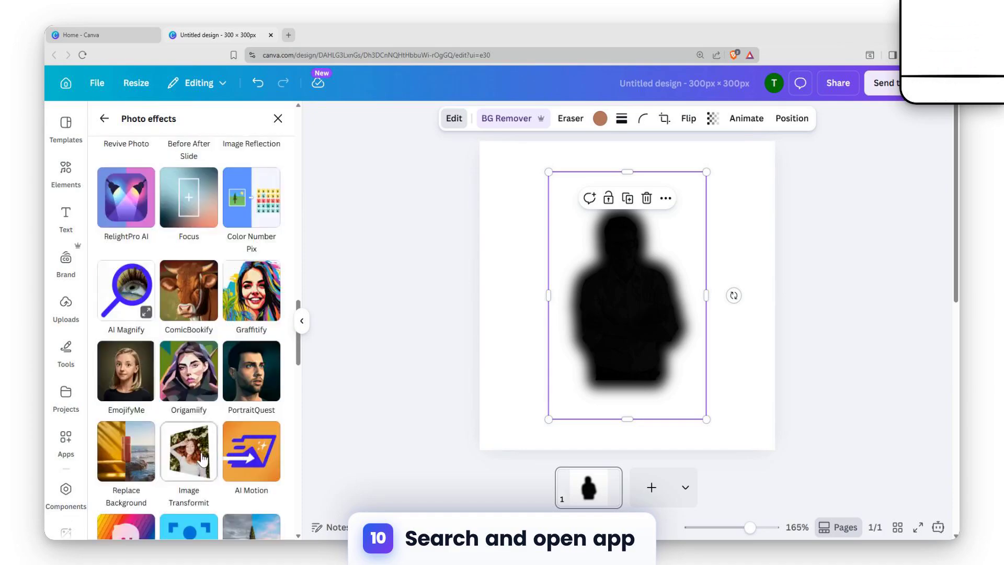
pyautogui.scroll(-2, 202, 459)
pyautogui.scroll(-4, 193, 486)
pyautogui.scroll(2, 189, 489)
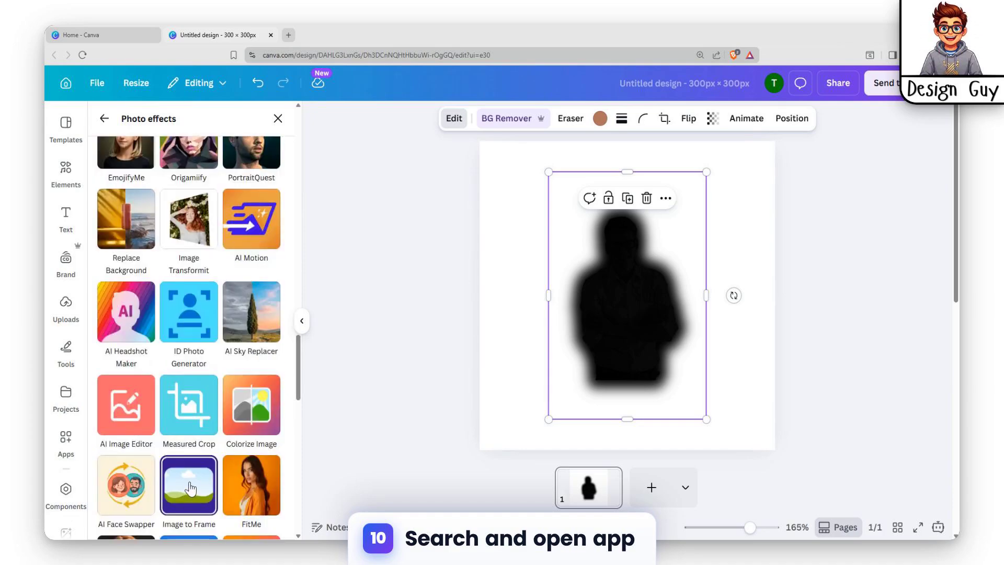
pyautogui.scroll(-14, 192, 487)
pyautogui.scroll(20, 204, 426)
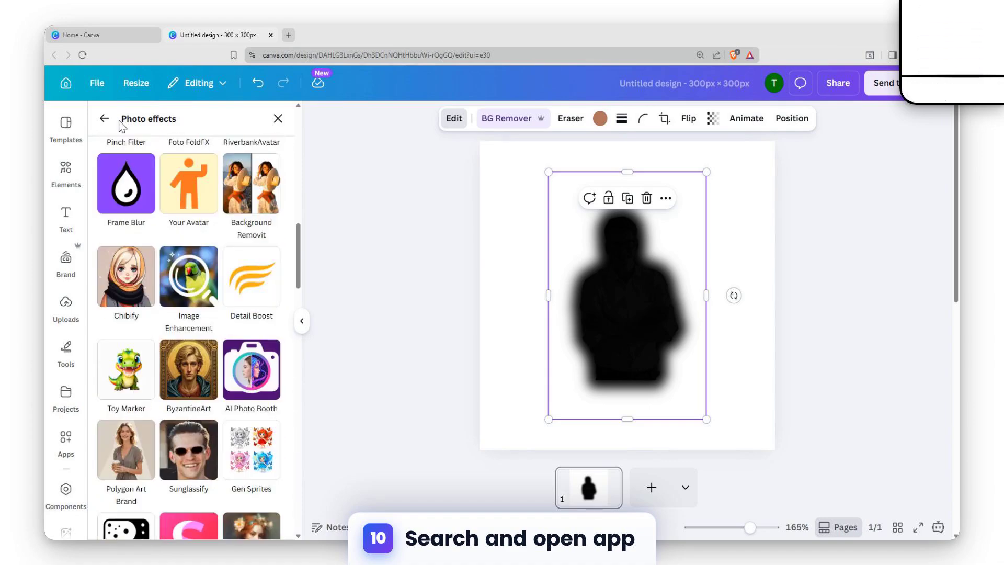
pyautogui.click(104, 119)
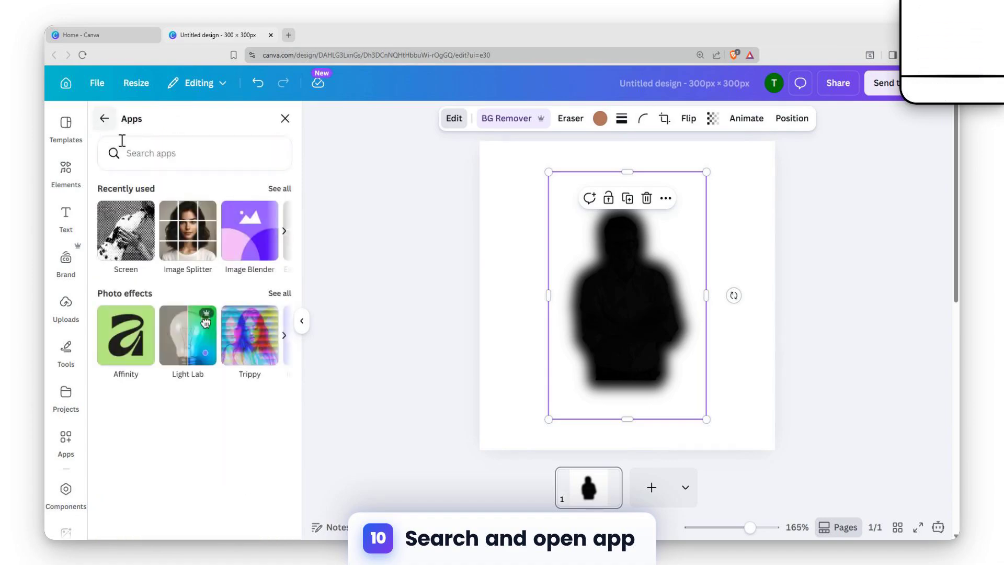
# Step: Search the apps for "bad" and open BadTV for the selected silhouette
pyautogui.click(177, 146)
pyautogui.write('bad')
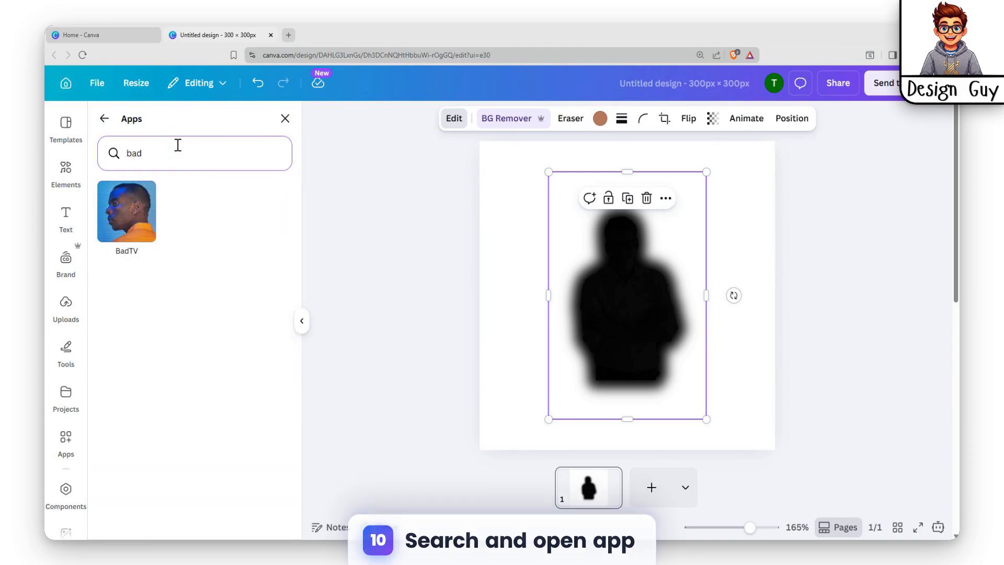
pyautogui.click(137, 222)
pyautogui.scroll(-5, 219, 246)
pyautogui.click(197, 486)
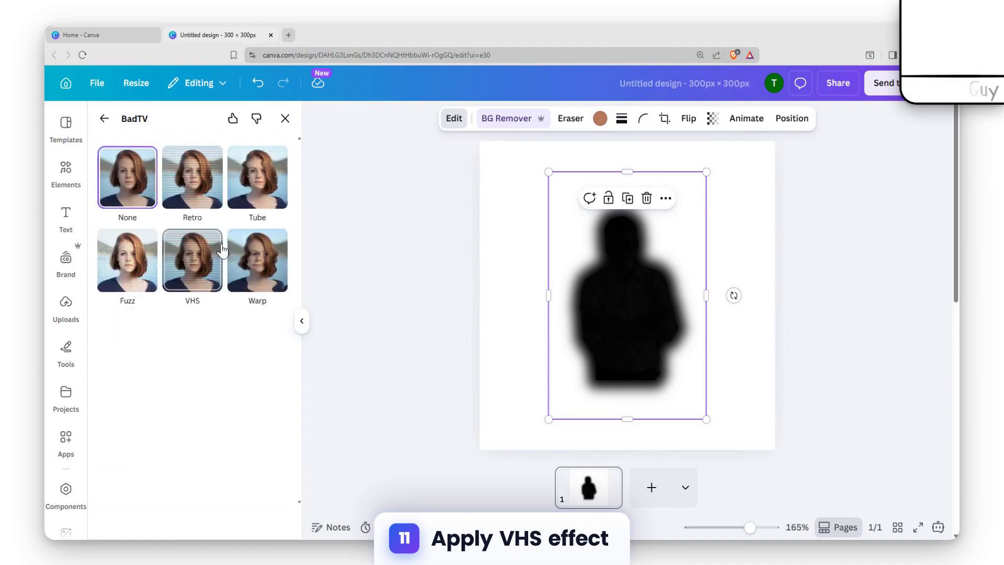
# Step: Apply the VHS effect to the silhouette with thick distort 1.56, fine distort 1.73 and position 0.05
pyautogui.click(192, 261)
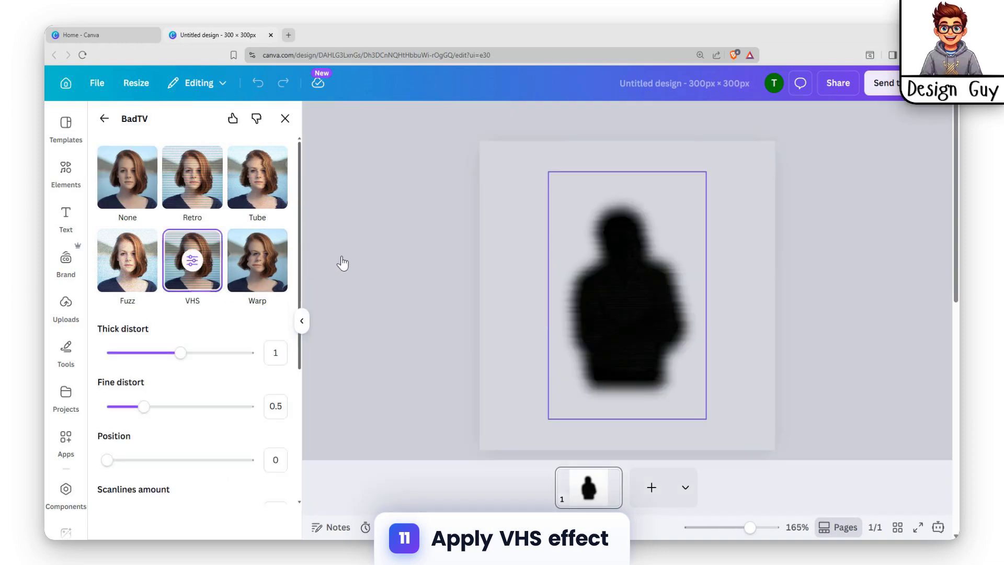
pyautogui.moveTo(180, 351); pyautogui.dragTo(221, 355)
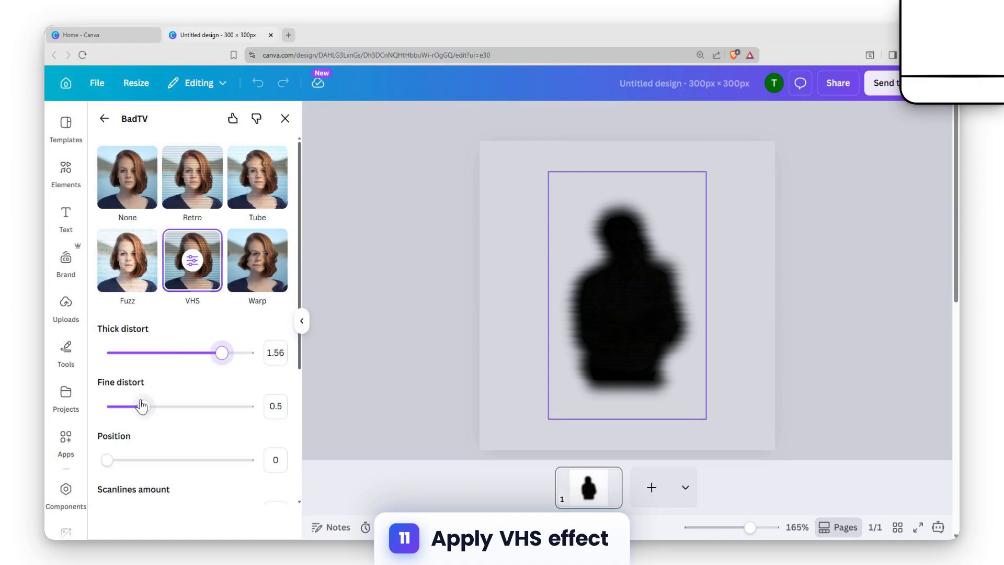
pyautogui.moveTo(141, 406); pyautogui.dragTo(219, 406)
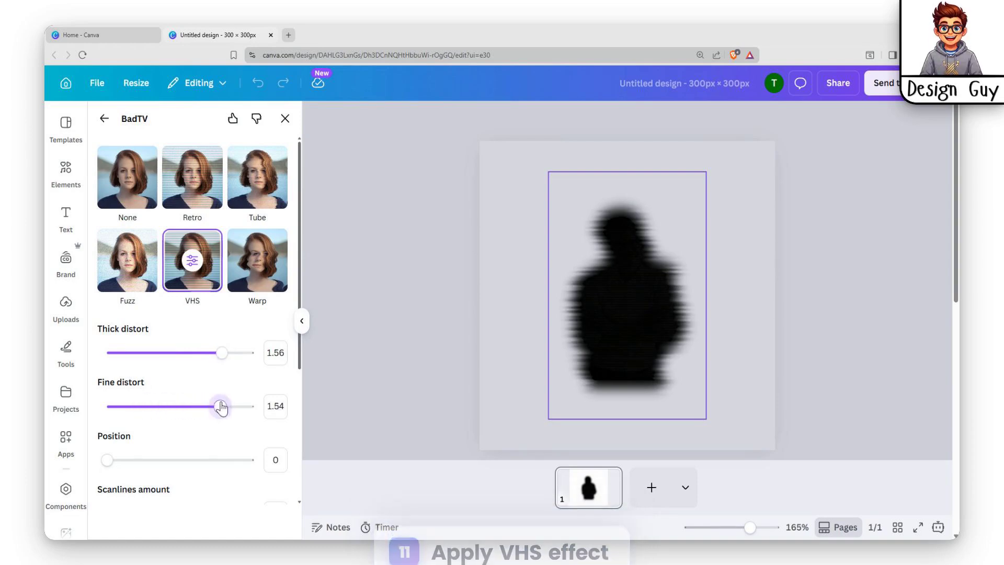
pyautogui.moveTo(107, 460)
pyautogui.mouseDown()
pyautogui.moveTo(122, 463)
pyautogui.moveTo(114, 465)
pyautogui.mouseUp()
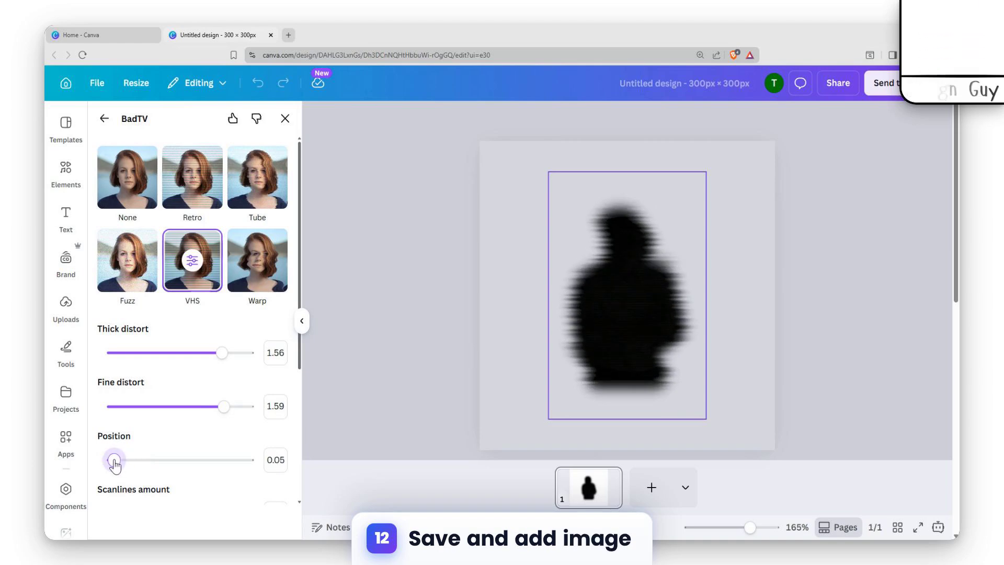
pyautogui.moveTo(228, 415); pyautogui.dragTo(236, 419)
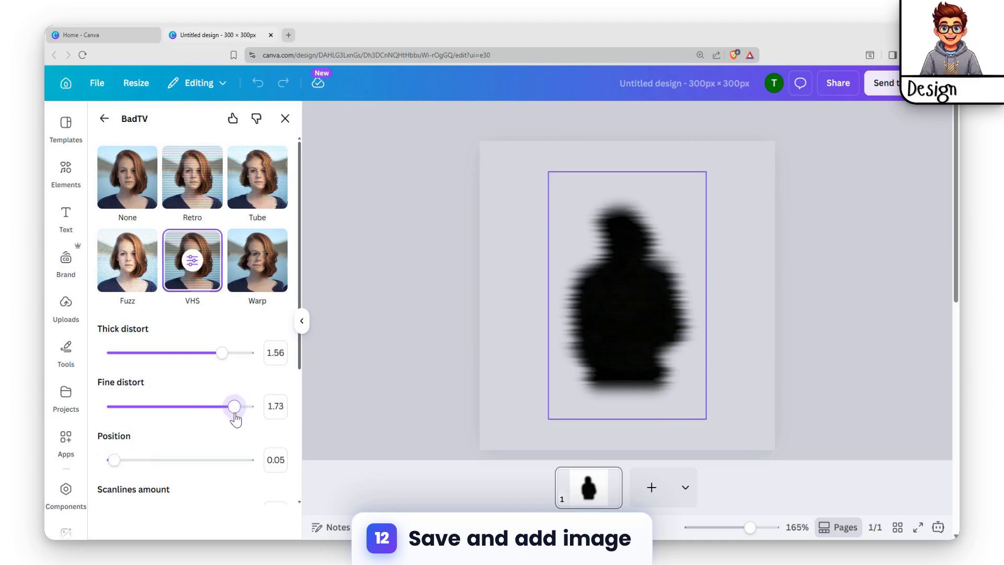
# Step: Set the VHS effect's scanlines amount to 0.57 and static to 0.45, and save it to the silhouette
pyautogui.scroll(-4, 259, 408)
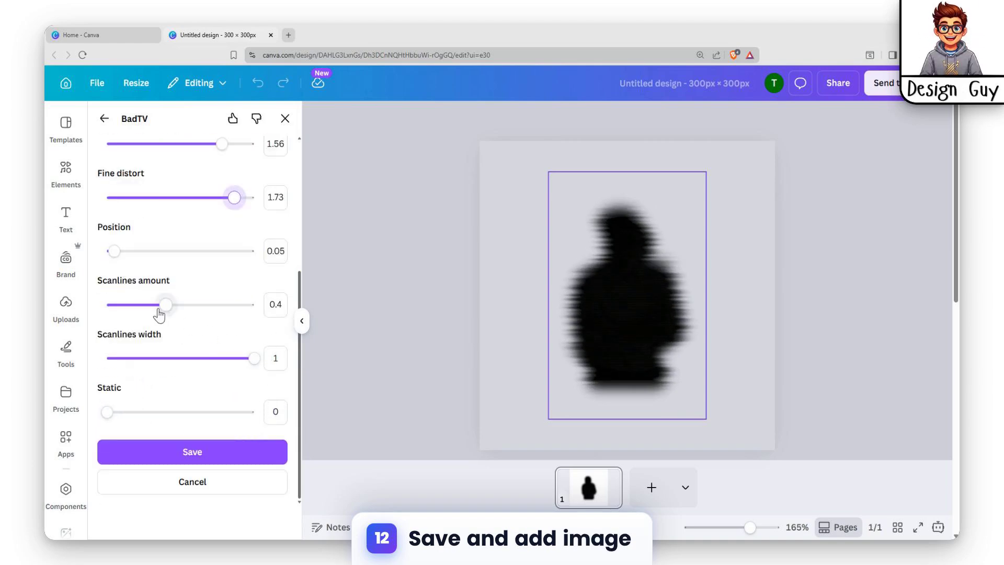
pyautogui.moveTo(184, 315); pyautogui.dragTo(185, 323)
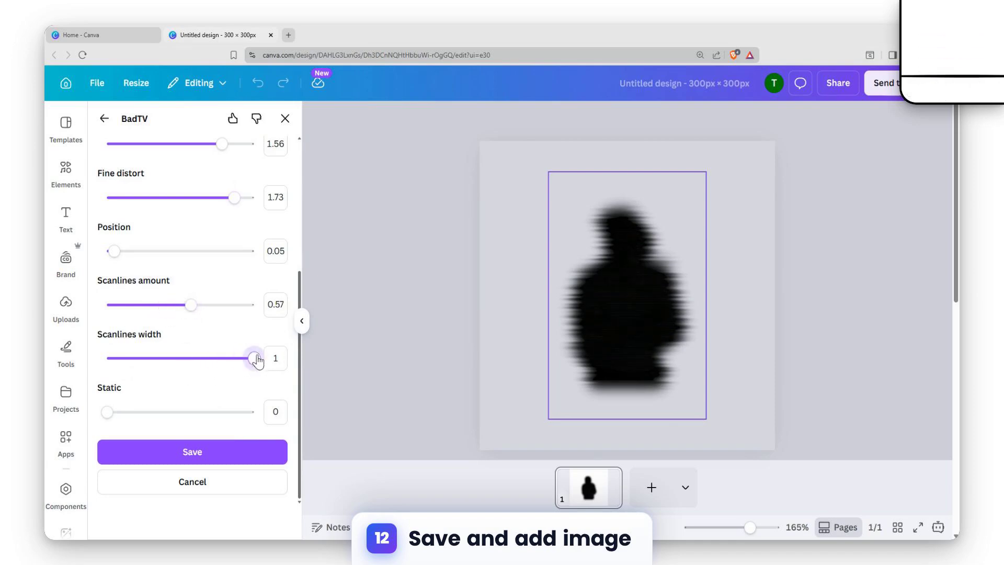
pyautogui.moveTo(107, 412); pyautogui.dragTo(173, 413)
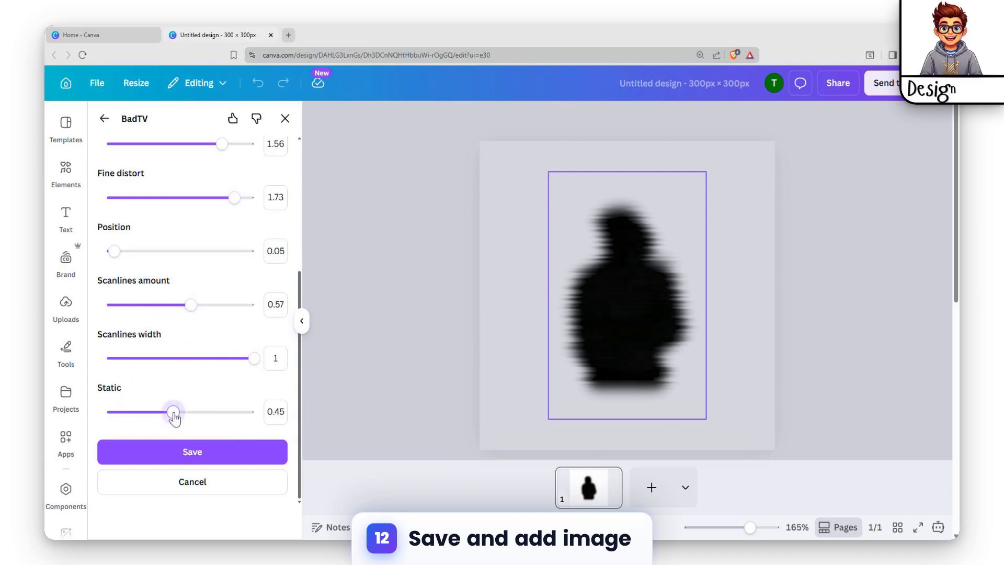
pyautogui.click(184, 453)
# Step: Shrink the man's colour cut-out photo and centre it over the distorted silhouette so the black edges surround him
pyautogui.click(603, 314)
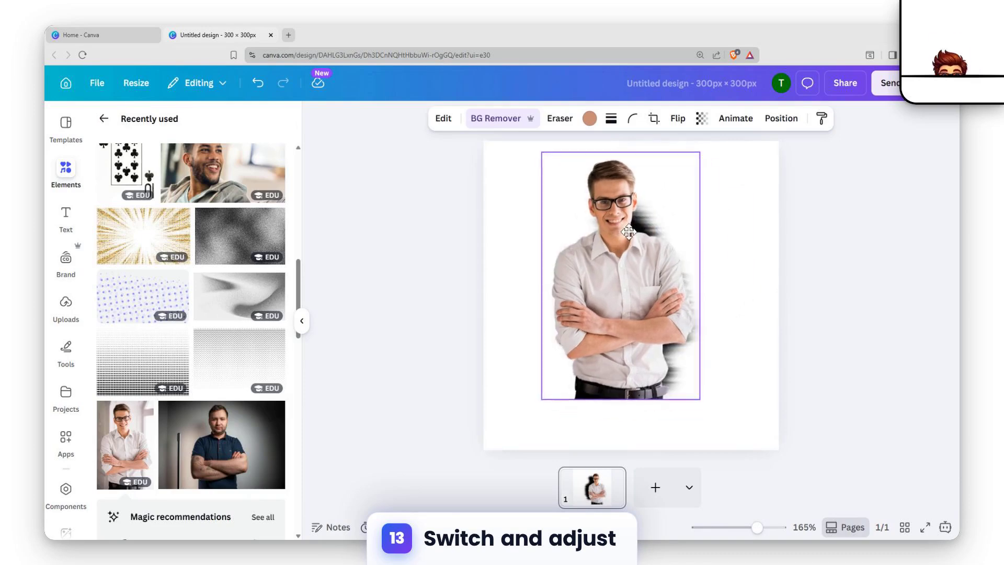
pyautogui.click(556, 184)
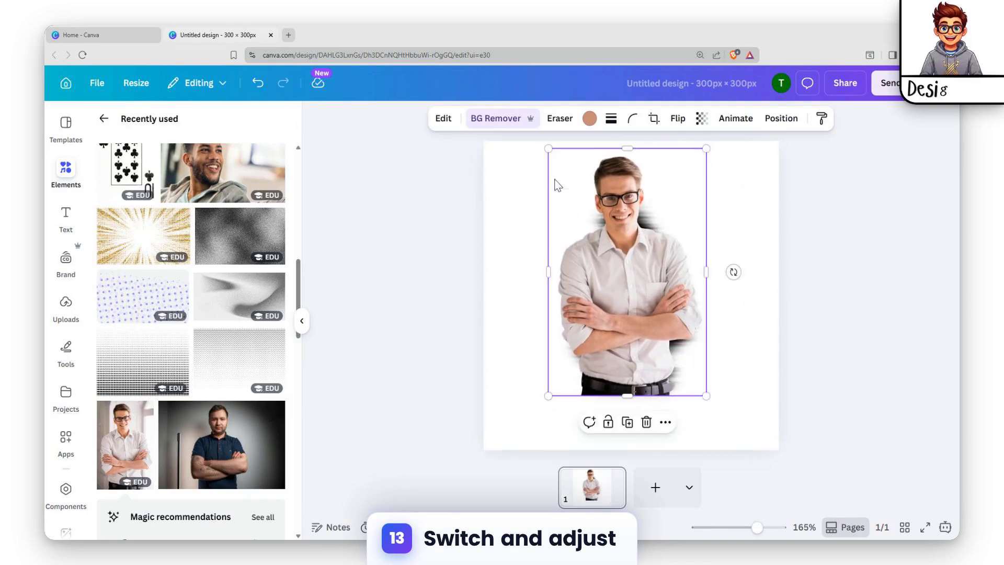
pyautogui.moveTo(549, 150); pyautogui.dragTo(606, 219)
pyautogui.moveTo(639, 261); pyautogui.dragTo(617, 244)
pyautogui.click(724, 215)
# Step: Set the contrast of the man's cut-out photo to -100 and deselect it
pyautogui.click(647, 250)
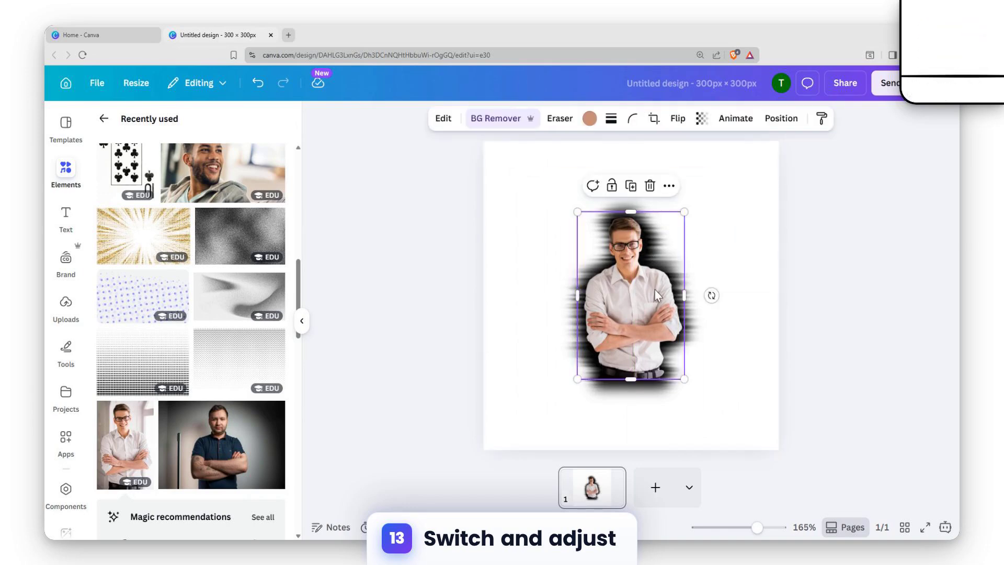
pyautogui.click(444, 119)
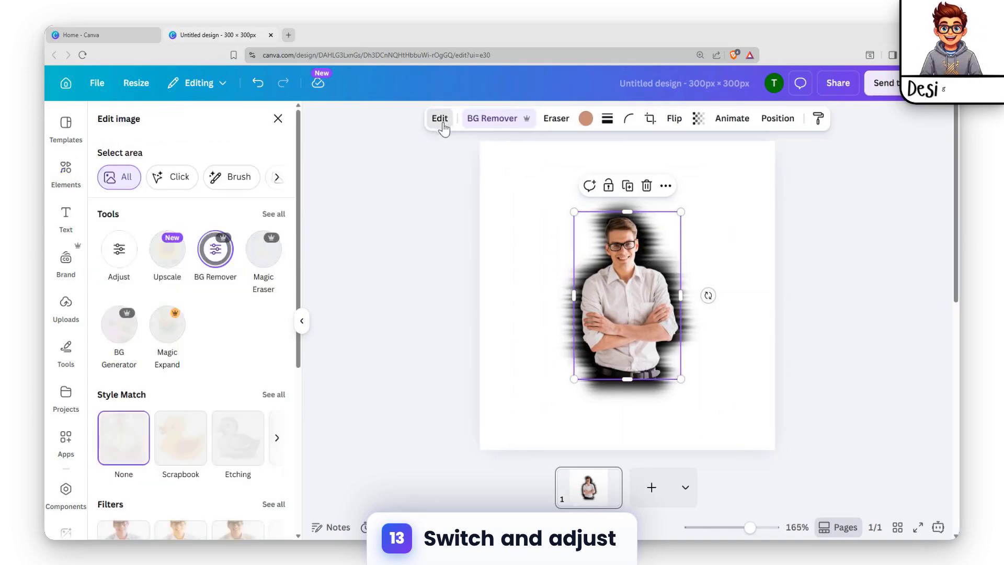
pyautogui.click(115, 268)
pyautogui.scroll(-2, 271, 383)
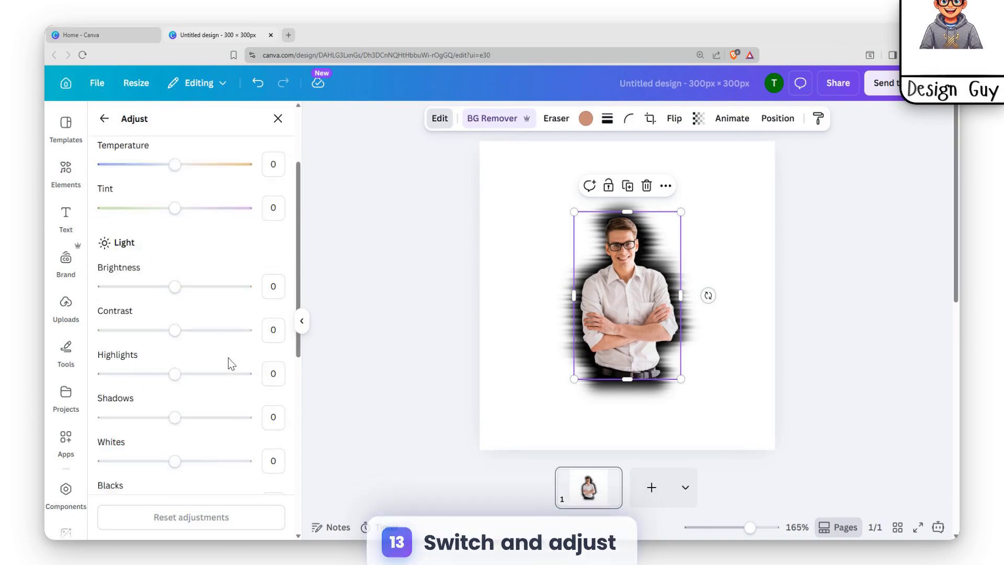
pyautogui.scroll(2, 186, 292)
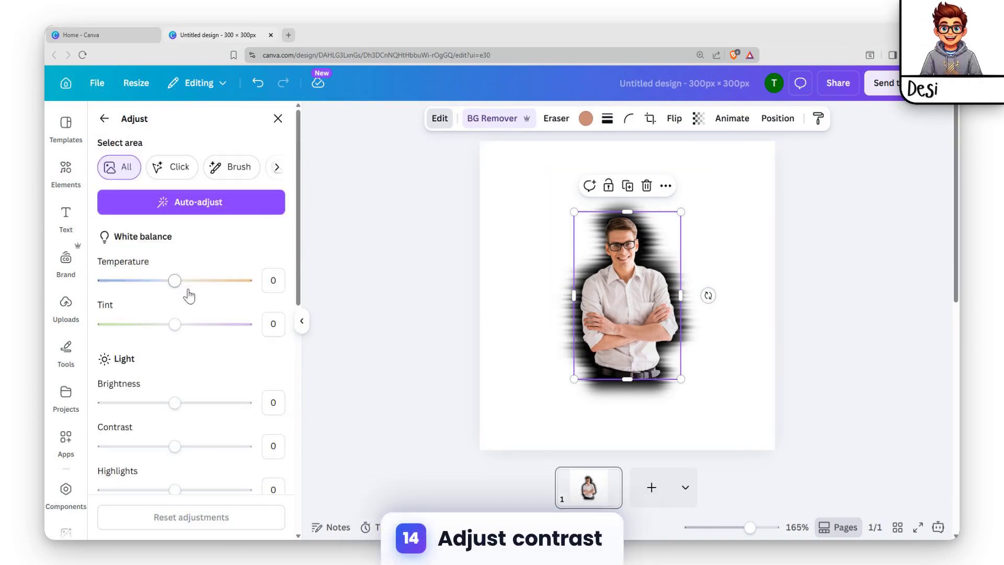
pyautogui.scroll(-2, 175, 307)
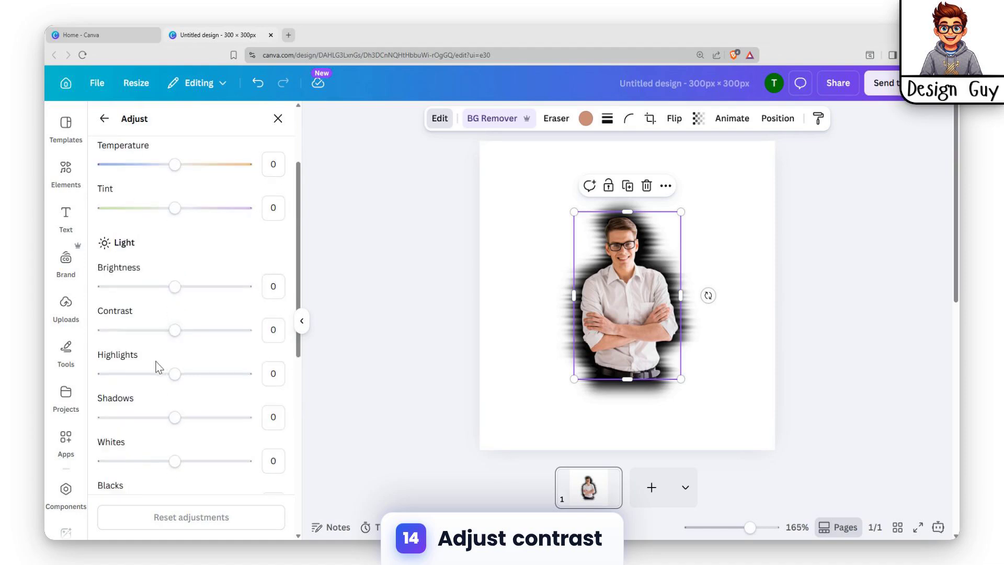
pyautogui.moveTo(177, 330); pyautogui.dragTo(126, 337)
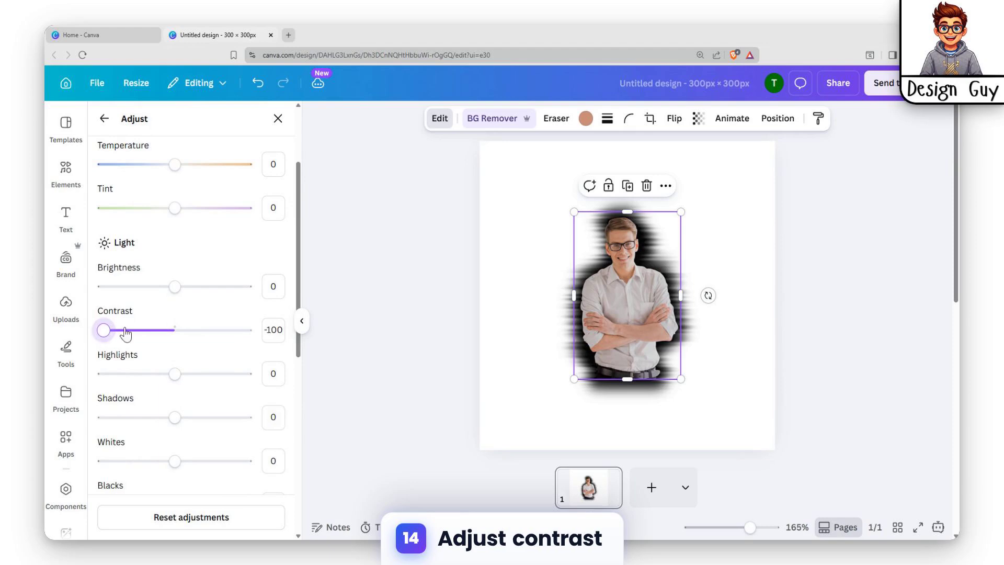
pyautogui.click(756, 237)
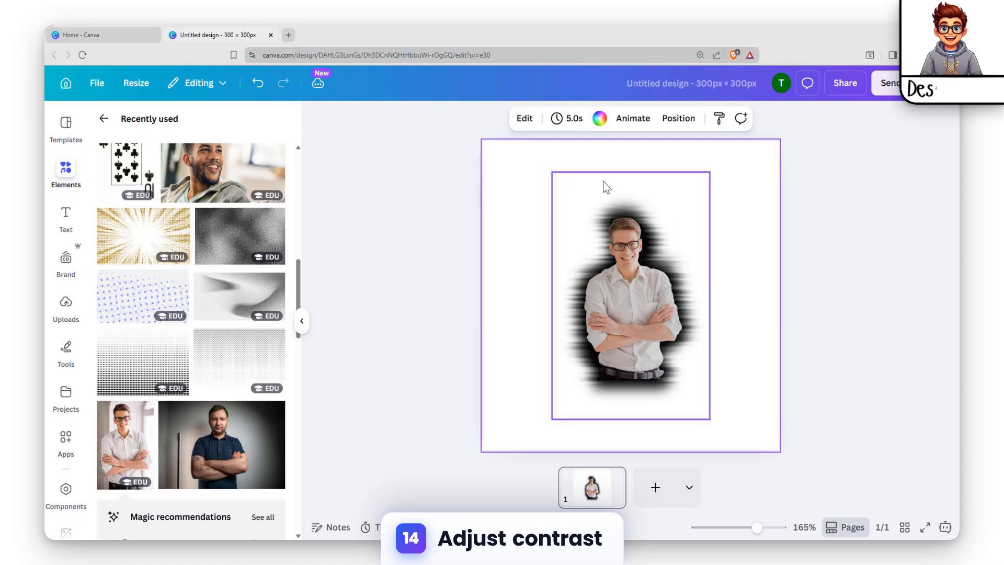
# Step: Turn the man's cut-out photo greyscale by setting its saturation to -100
pyautogui.scroll(5, 697, 233)
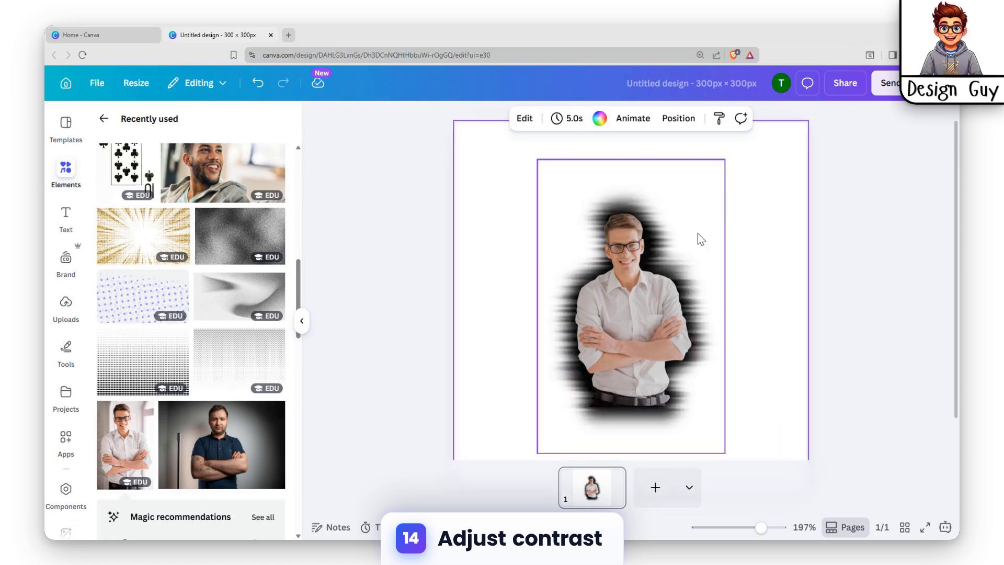
pyautogui.click(736, 234)
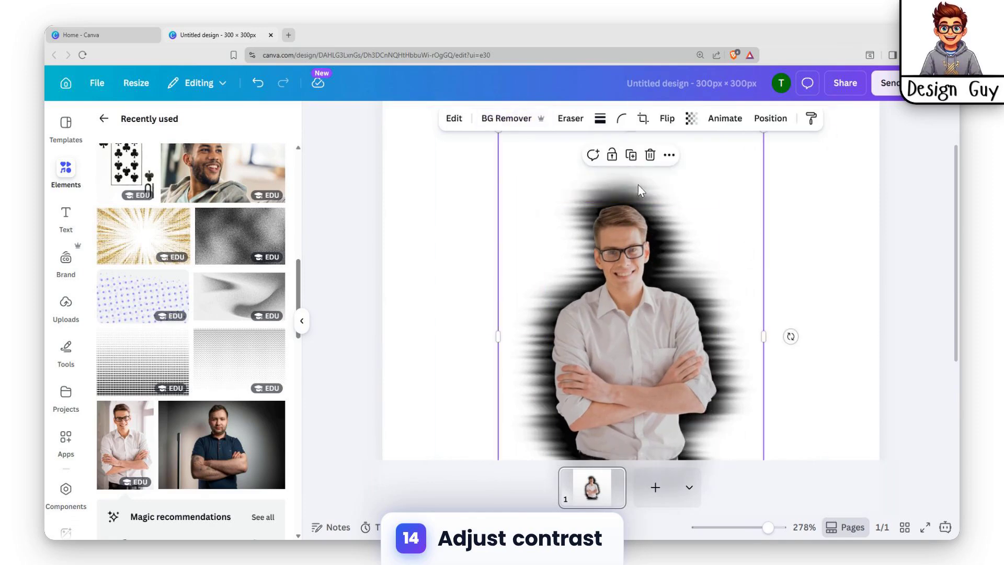
pyautogui.scroll(-3, 741, 233)
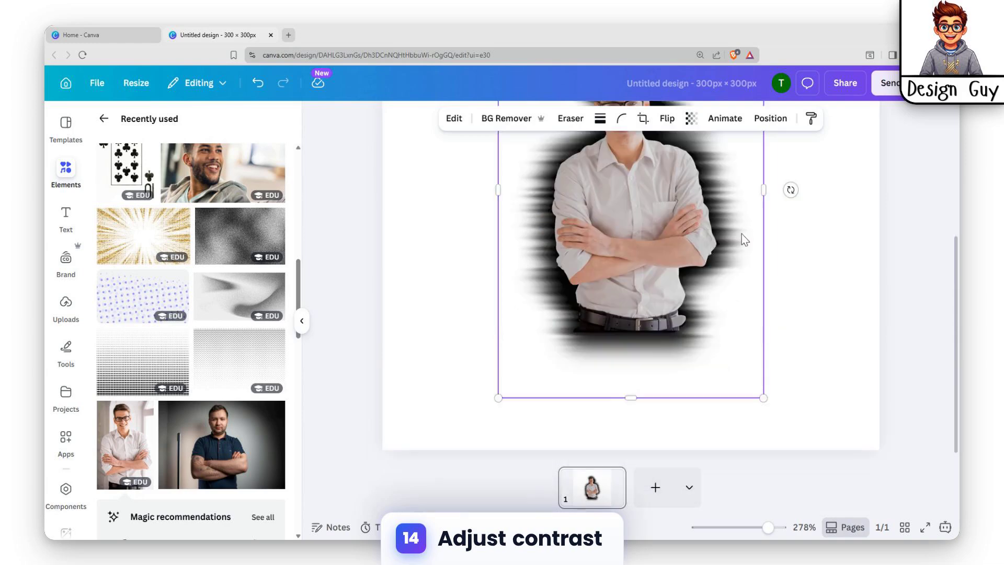
pyautogui.click(677, 248)
pyautogui.scroll(2, 756, 264)
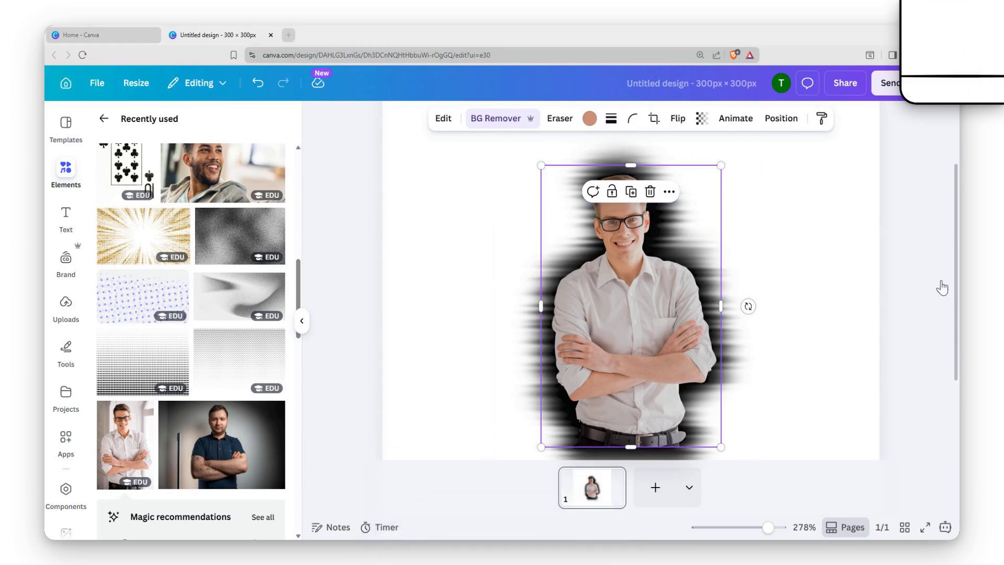
pyautogui.click(438, 117)
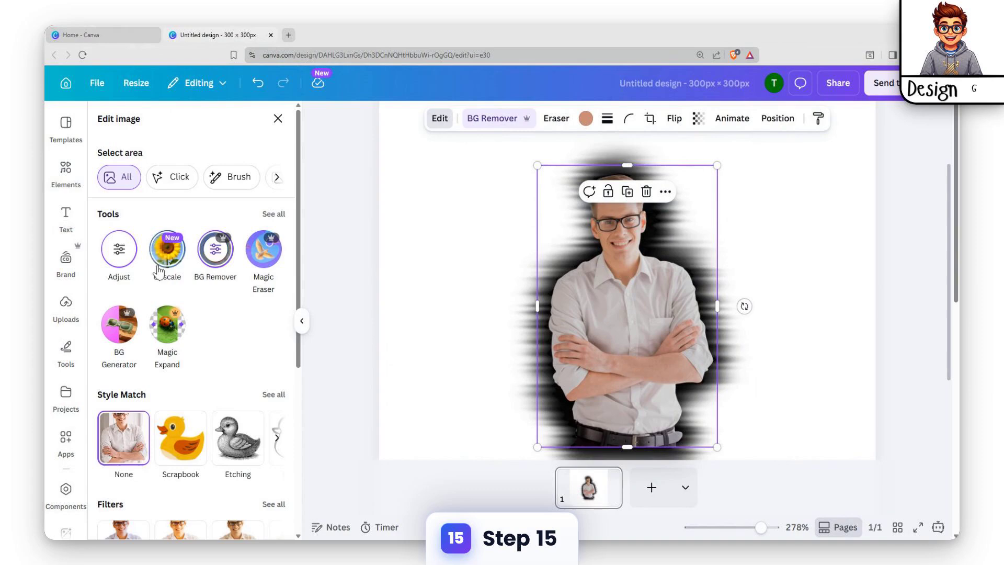
pyautogui.click(120, 250)
pyautogui.scroll(-5, 167, 285)
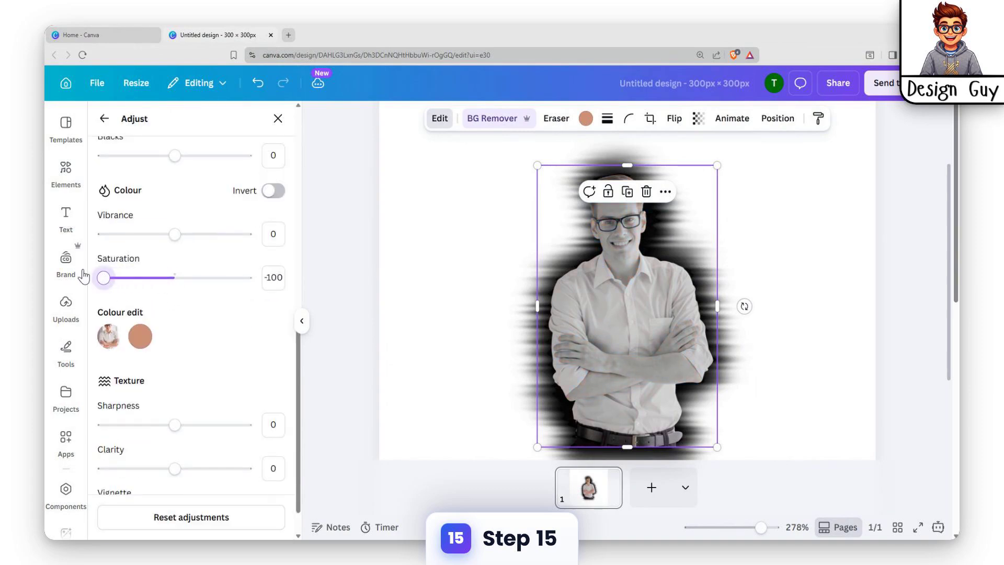
# Step: Reselect the greyscale cut-out photo, search the image-editing apps for "bad" and open BadTV for it
pyautogui.click(662, 295)
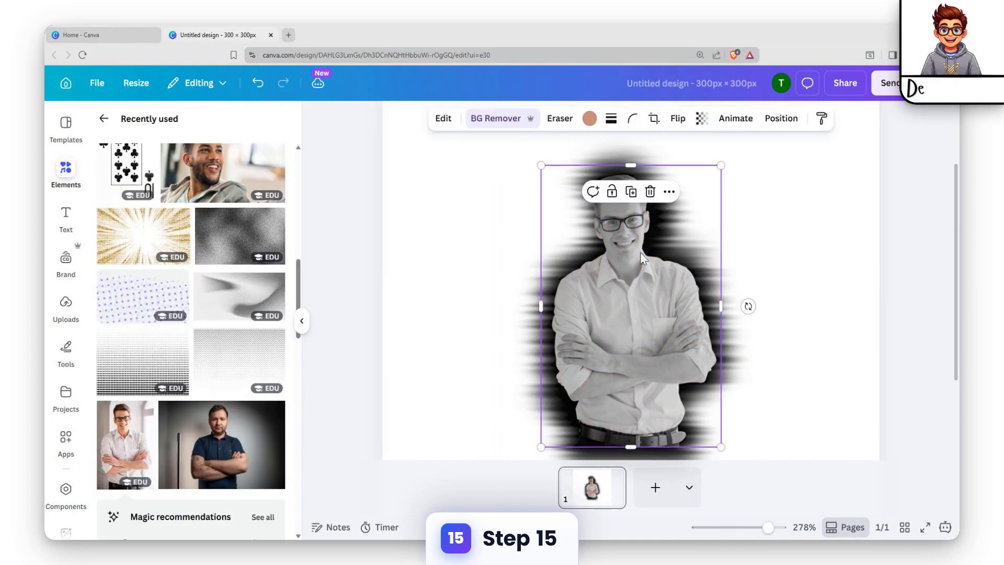
pyautogui.click(443, 118)
pyautogui.click(273, 447)
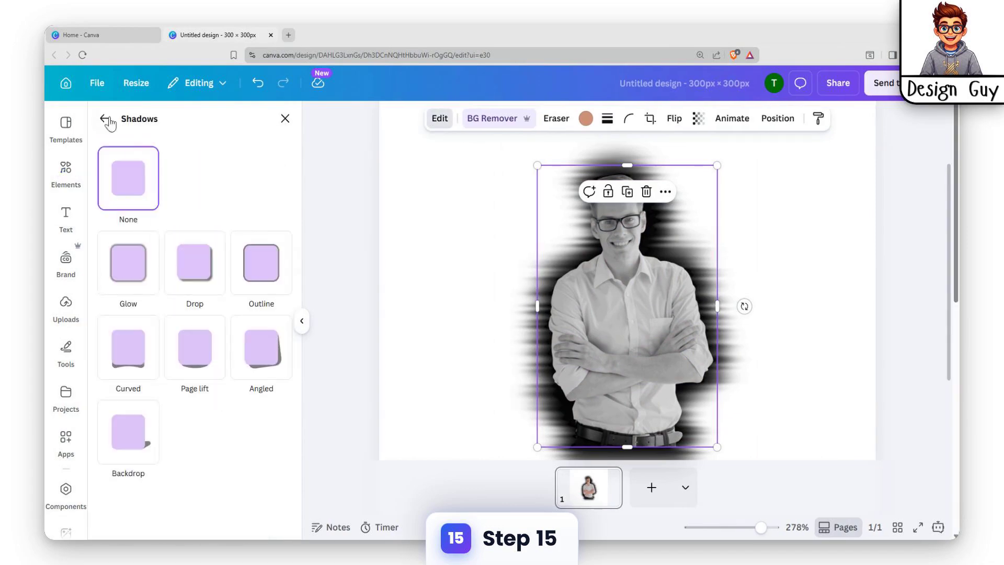
pyautogui.click(104, 119)
pyautogui.click(271, 339)
pyautogui.write('b')
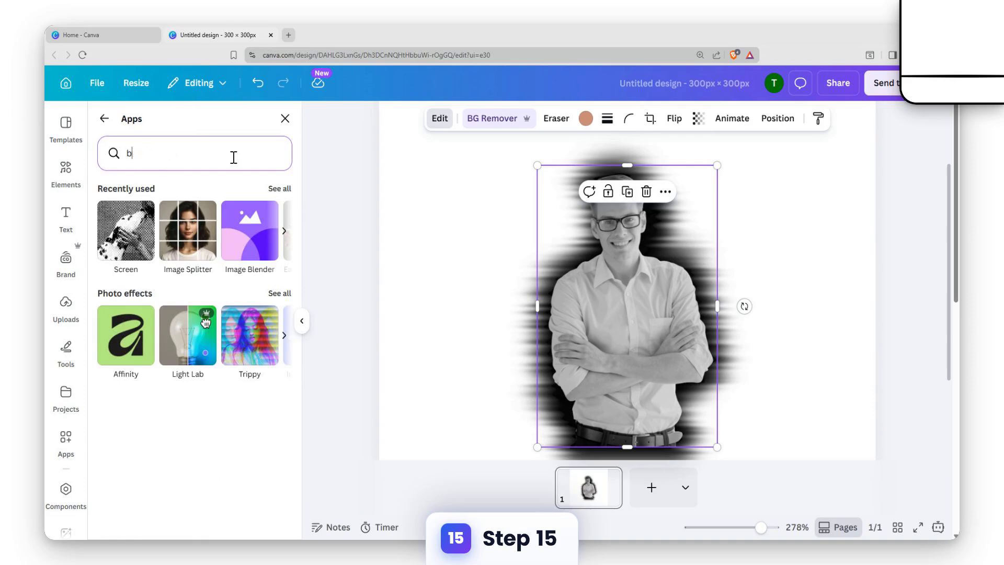
pyautogui.write('ad')
pyautogui.click(127, 212)
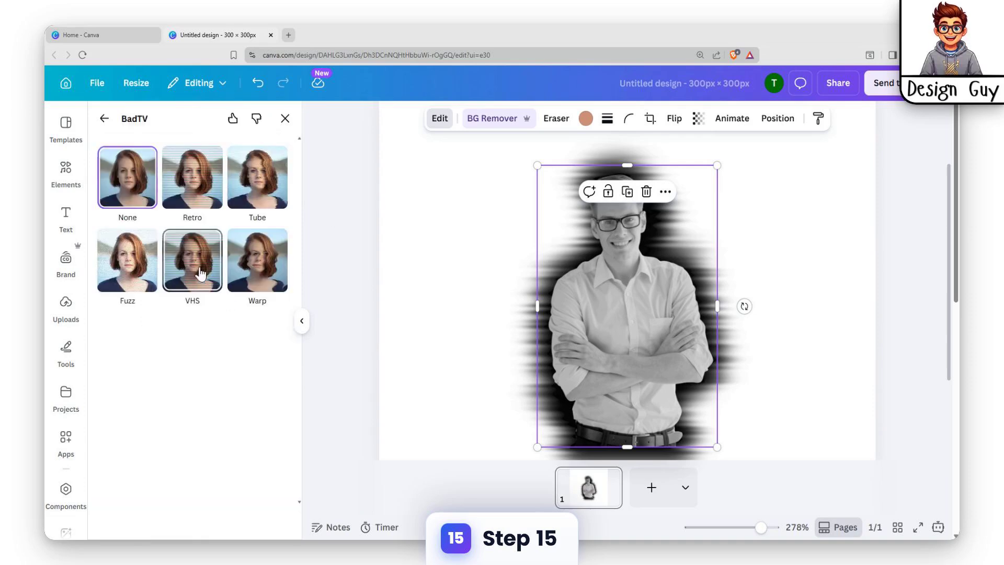
# Step: Apply the VHS effect to the greyscale cut-out photo with thick distort and fine distort both set to 0
pyautogui.click(200, 272)
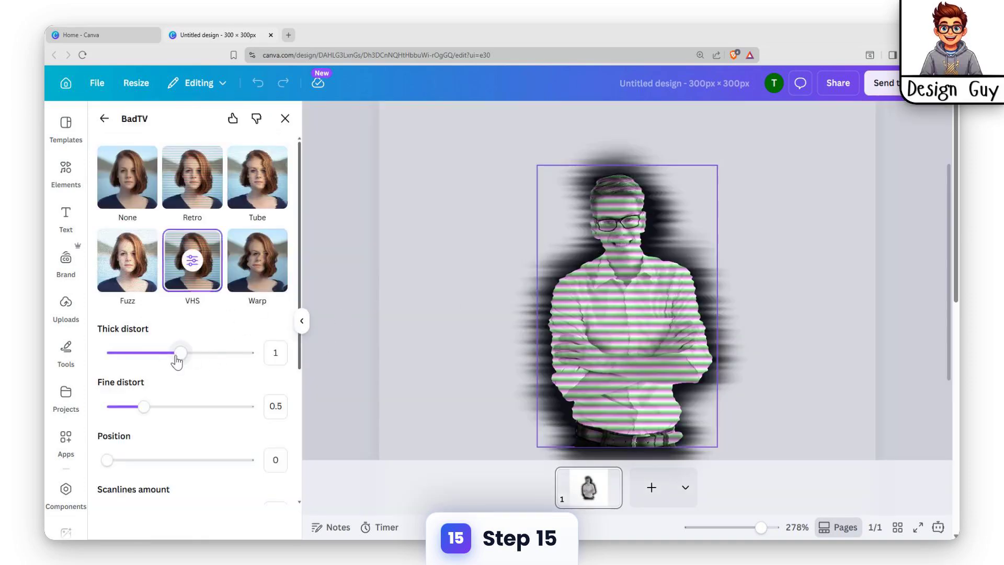
pyautogui.moveTo(177, 360); pyautogui.dragTo(122, 355)
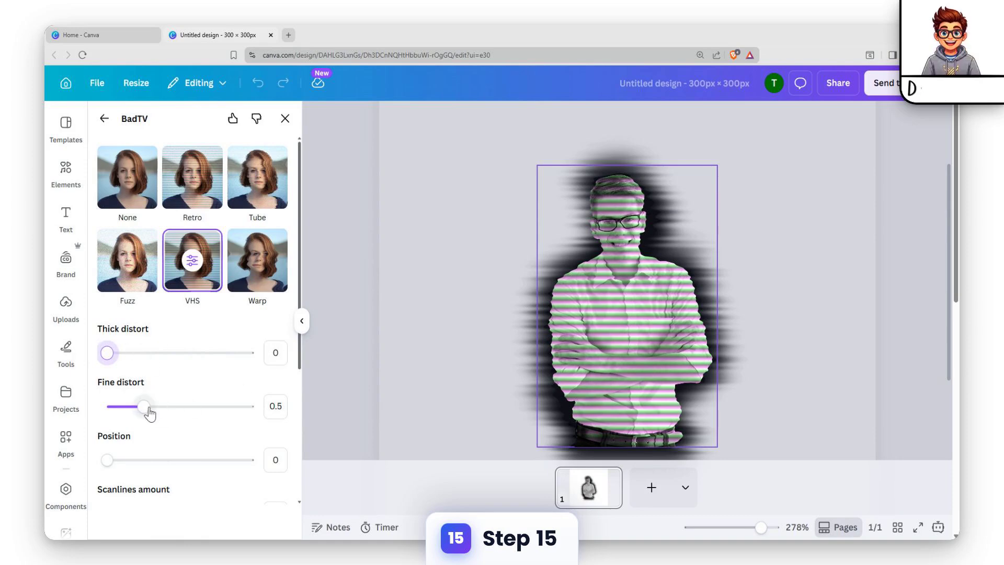
pyautogui.moveTo(148, 409); pyautogui.dragTo(106, 406)
# Step: Set the VHS effect's scanlines amount to 0.31 and scanlines width to 0.78, and save it to the cut-out photo
pyautogui.scroll(-4, 162, 392)
pyautogui.scroll(2, 173, 376)
pyautogui.scroll(-2, 179, 368)
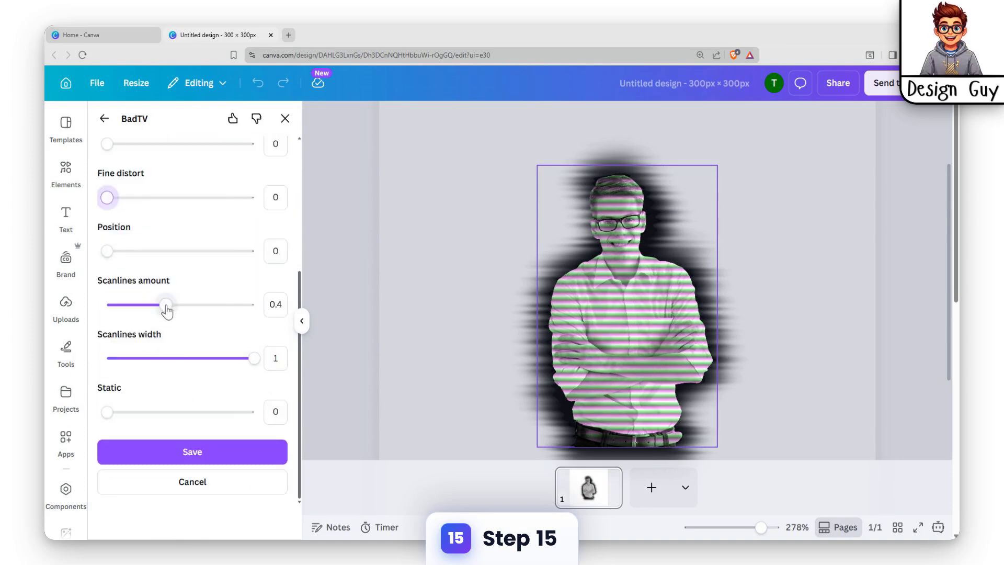
pyautogui.moveTo(165, 306)
pyautogui.mouseDown()
pyautogui.moveTo(186, 312)
pyautogui.moveTo(151, 309)
pyautogui.mouseUp()
pyautogui.moveTo(254, 359); pyautogui.dragTo(214, 360)
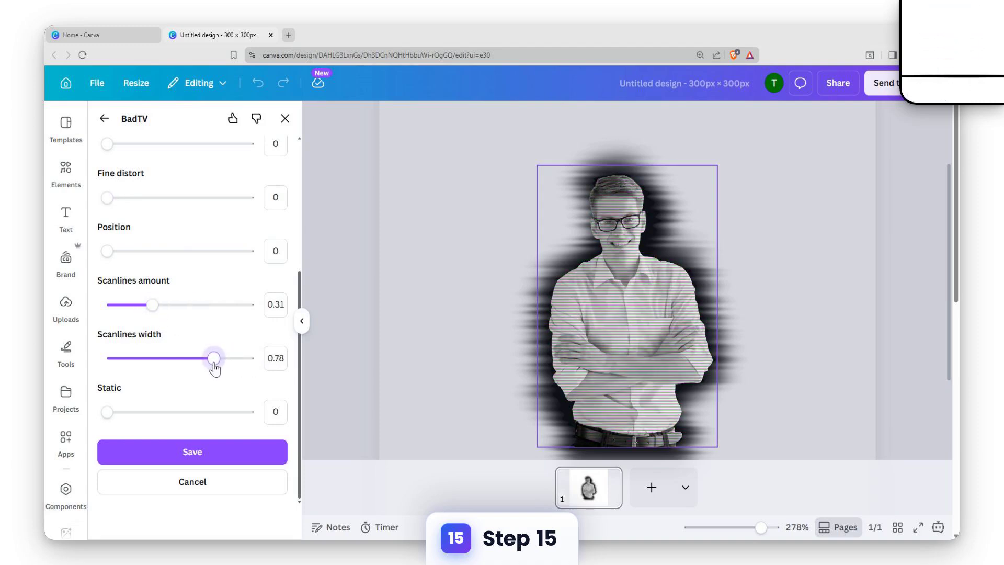
pyautogui.click(191, 452)
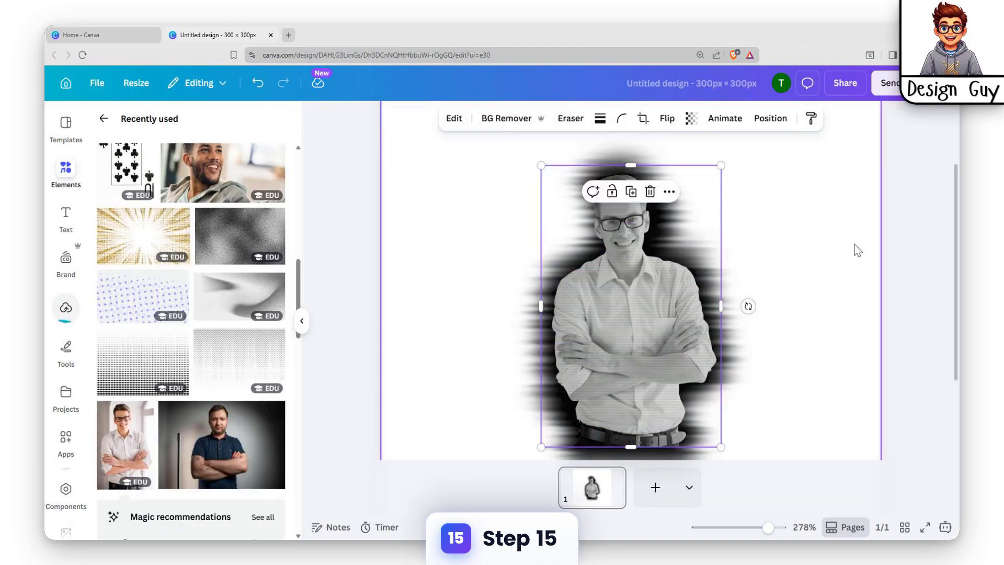
pyautogui.click(804, 245)
pyautogui.click(617, 237)
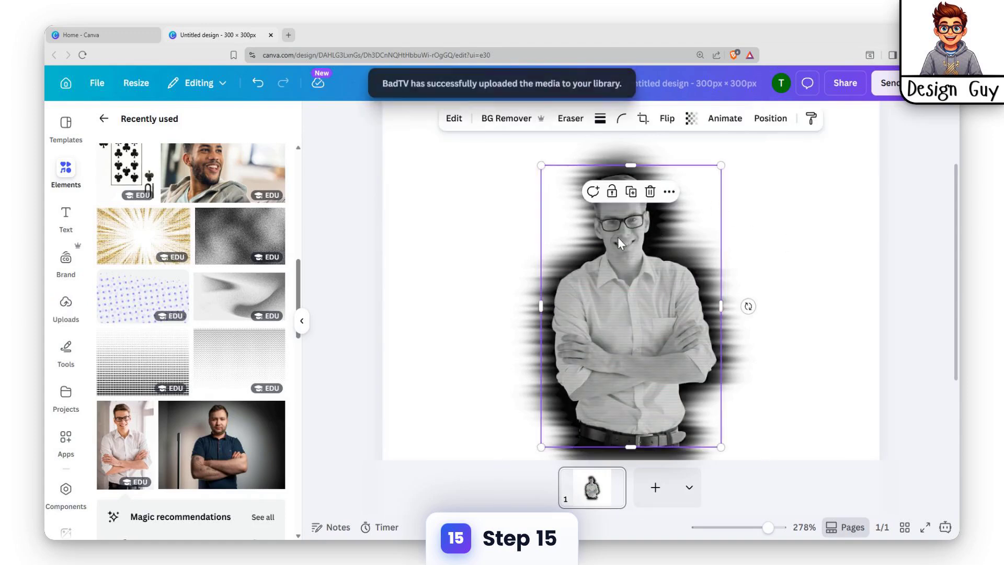
# Step: Download the finished design as a PNG at size 3.125 (938 × 938 px)
pyautogui.click(843, 82)
pyautogui.click(720, 341)
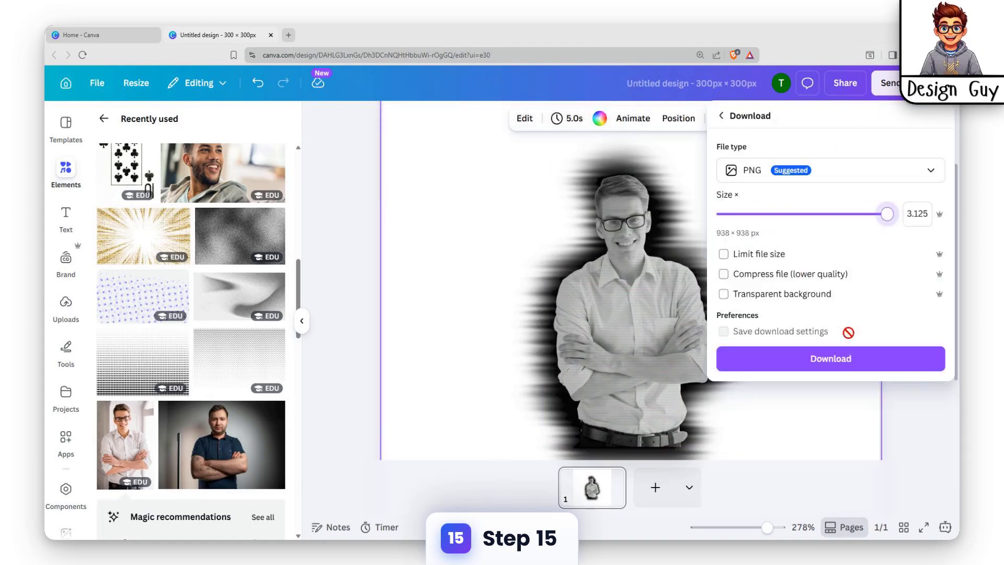
pyautogui.click(835, 365)
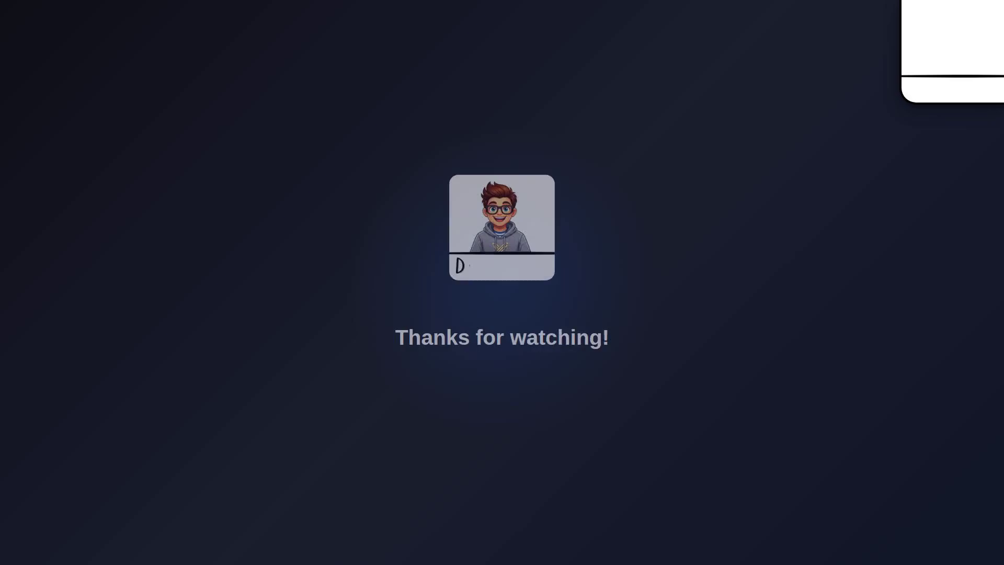